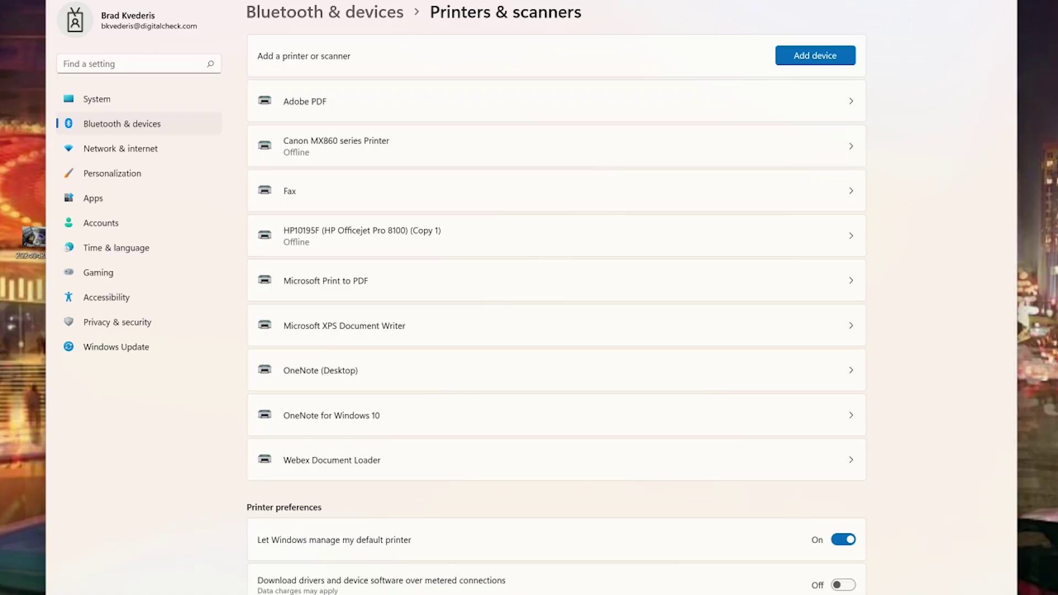
Step: Launch the printer driver Setup, accept the license and choose the ReceiptNOW Elite SRNELITE model
key(alt+Tab)
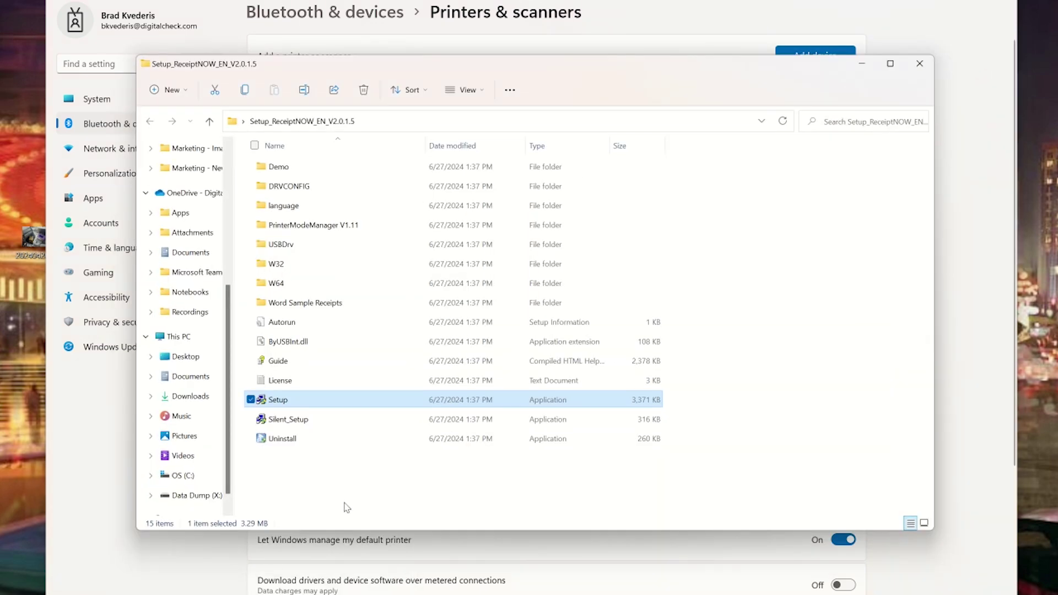
double_click(457, 400)
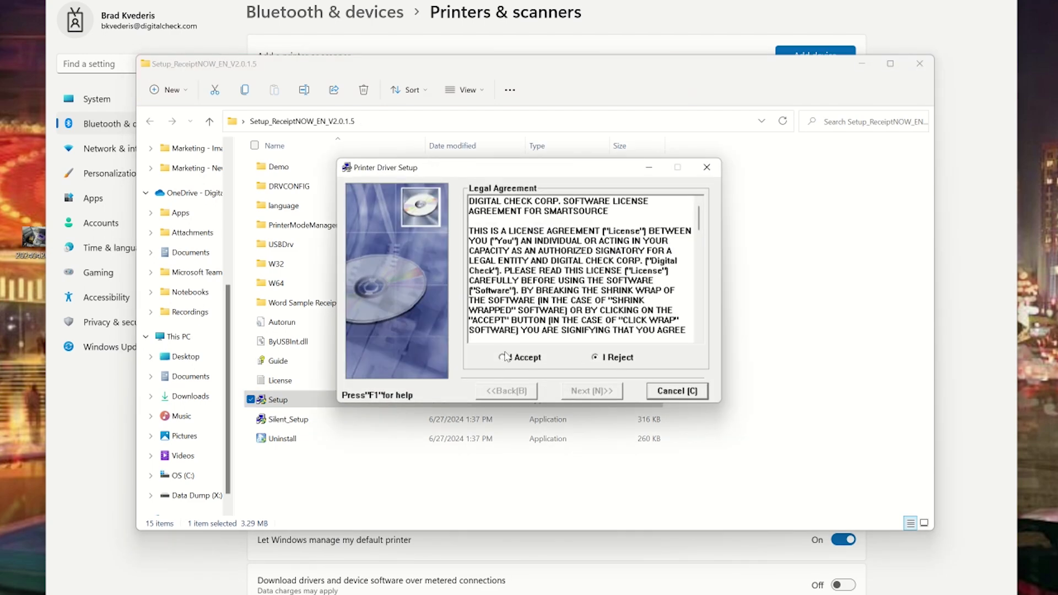
click(506, 357)
click(585, 393)
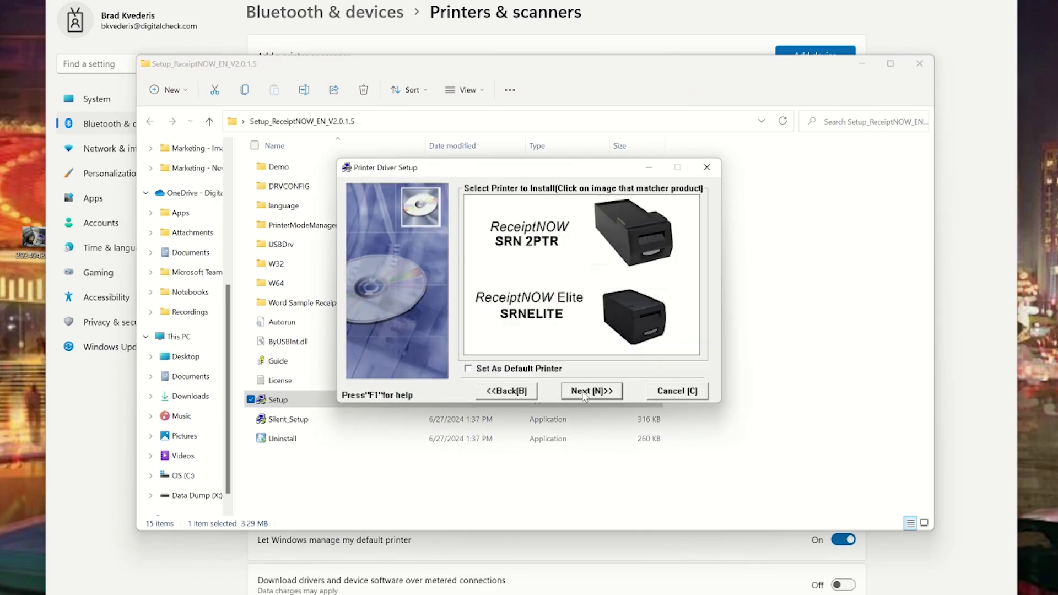
click(569, 243)
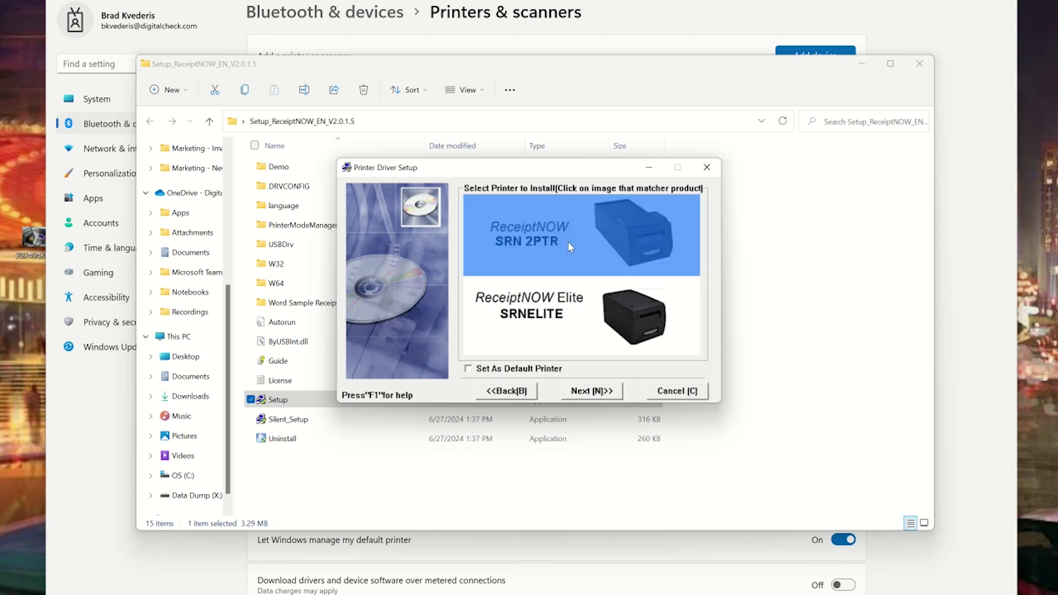
click(570, 331)
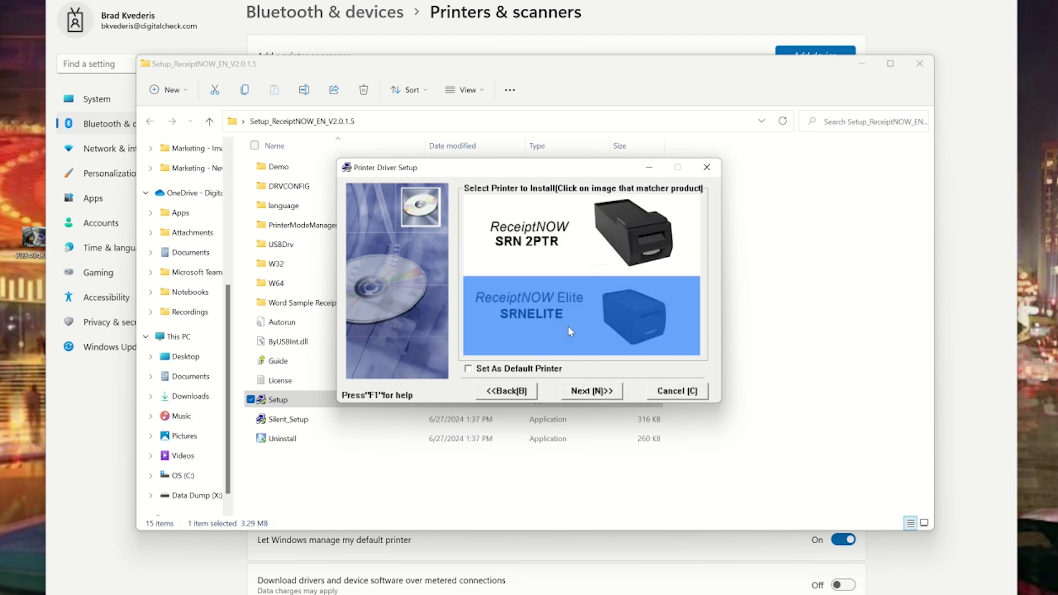
click(592, 395)
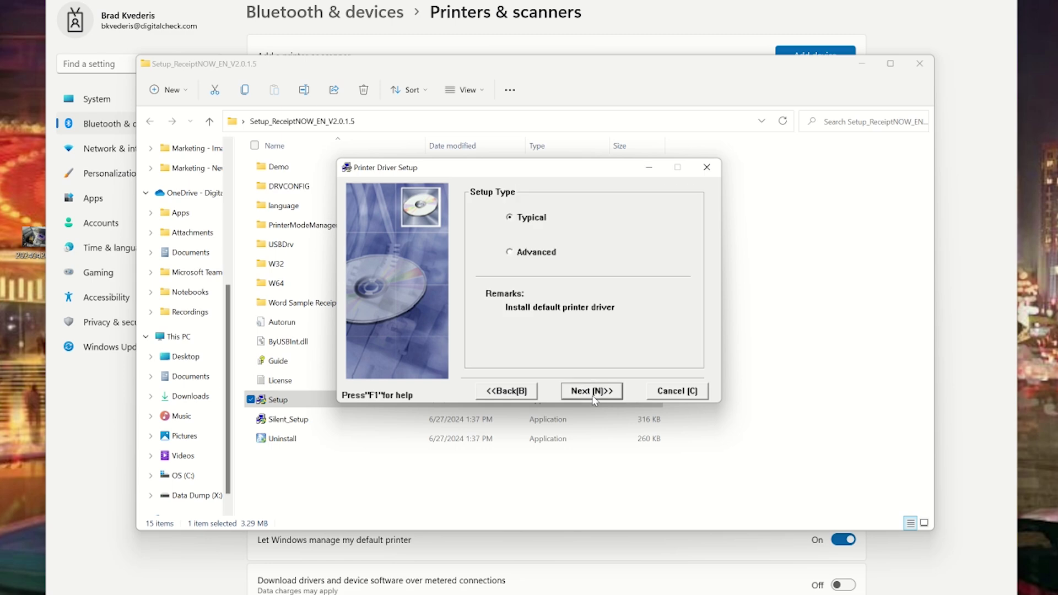
Step: Keep the Typical setup type for the driver install
click(539, 254)
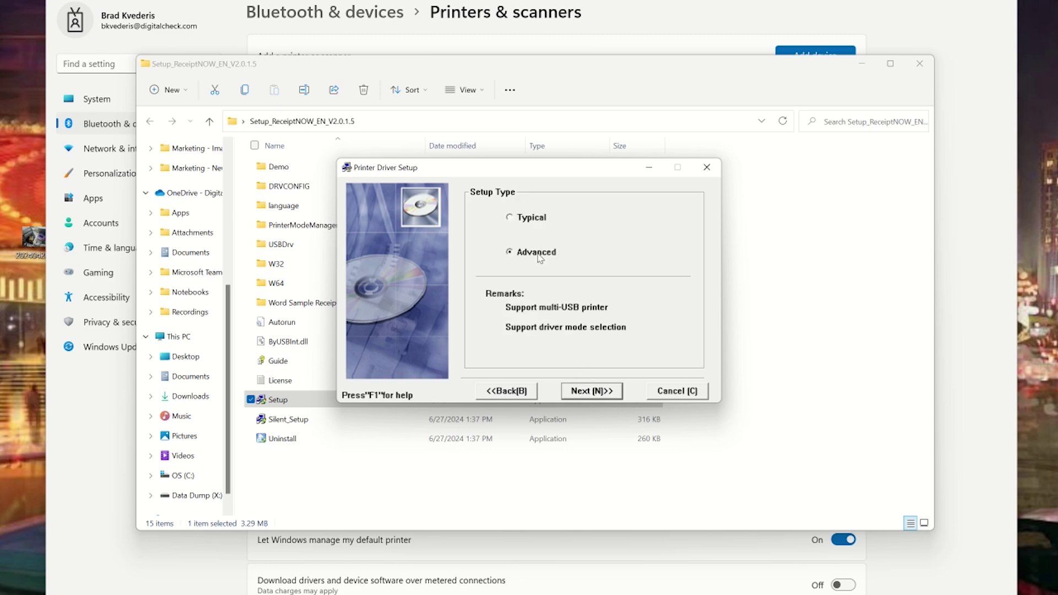
click(532, 221)
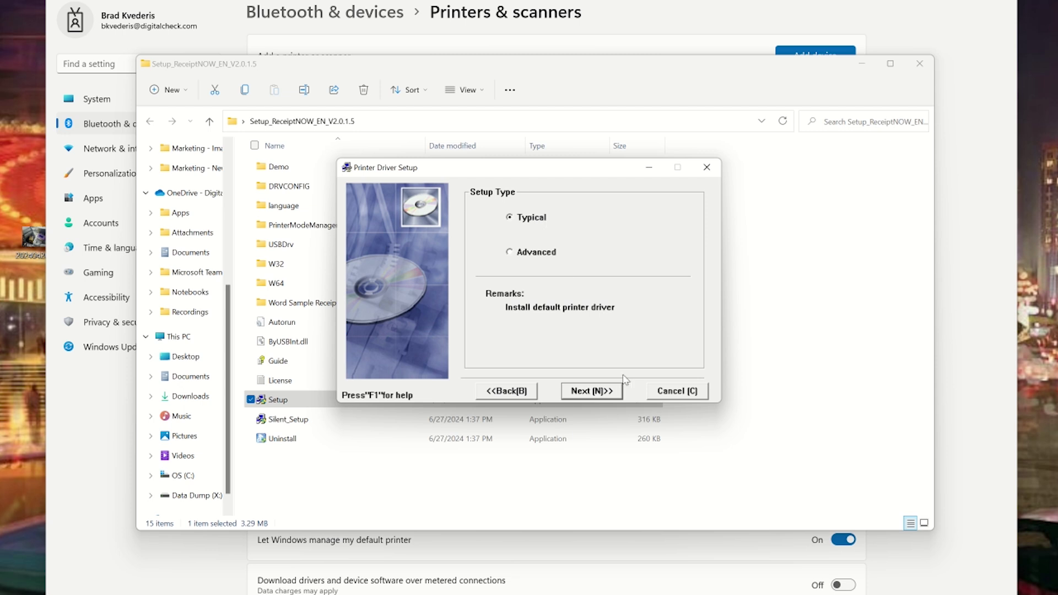
click(594, 392)
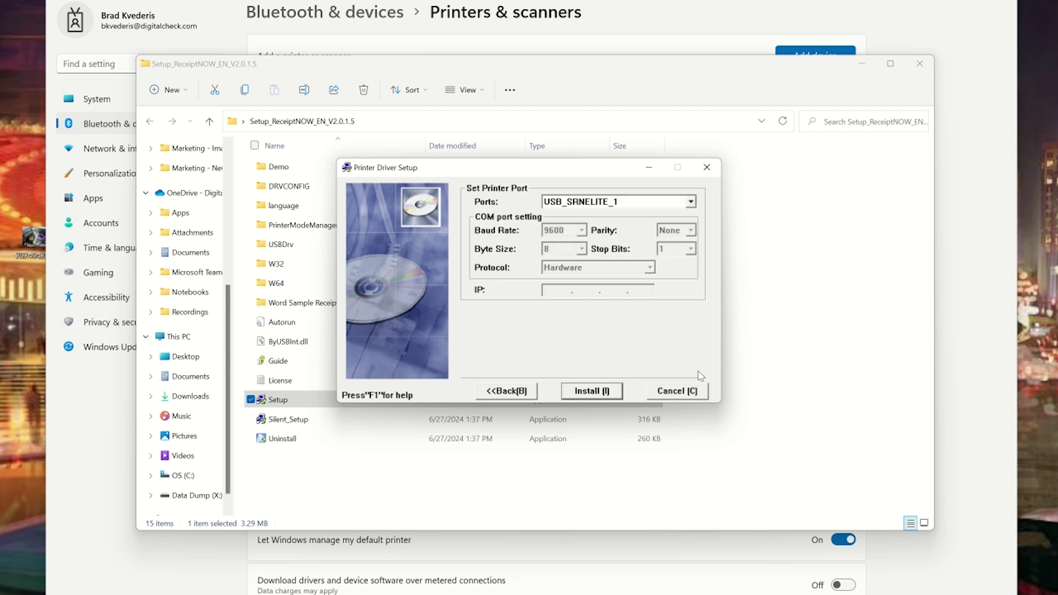
Step: Select the NET: port with IP address 192.168.88.55 and start the installation
click(692, 203)
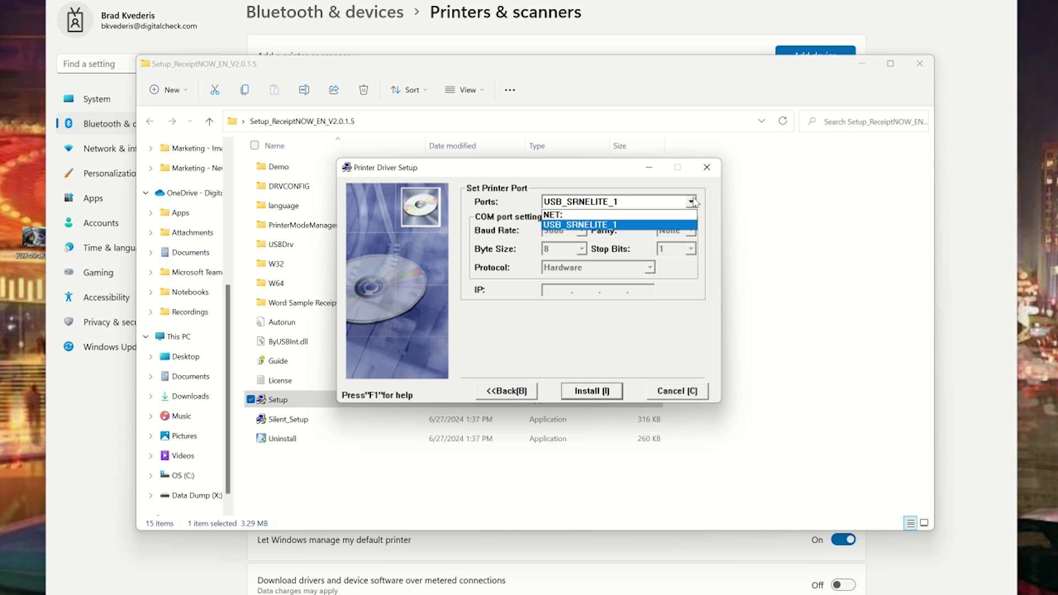
click(664, 217)
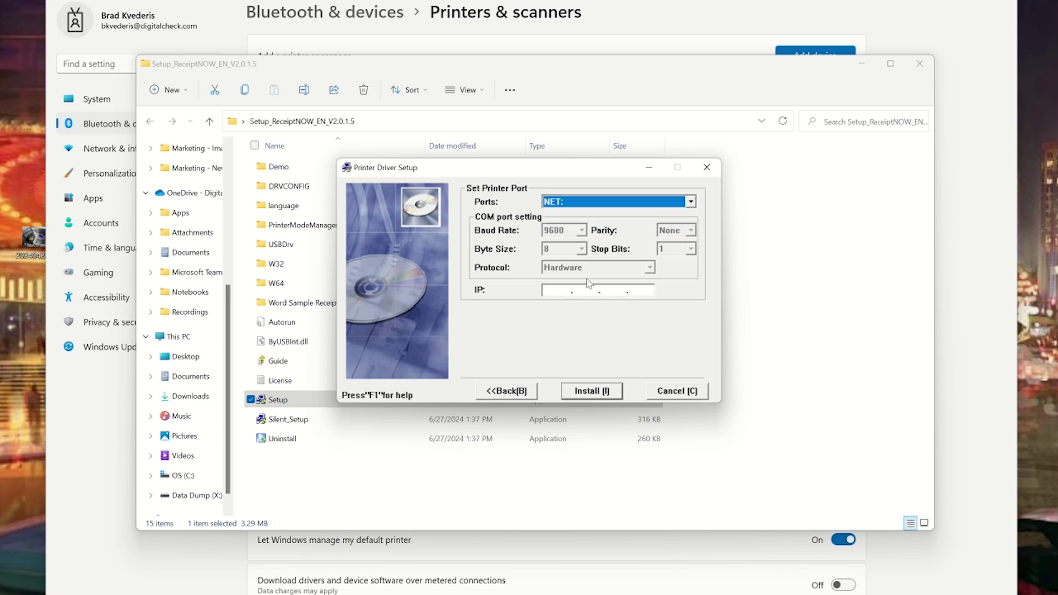
click(555, 292)
text(192.1)
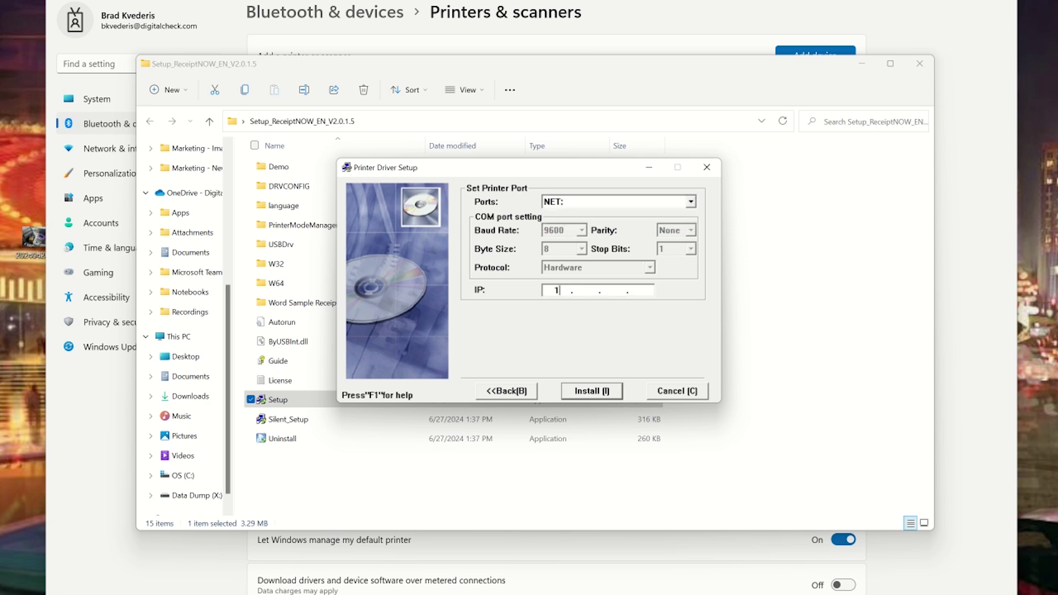
text(68)
text(88 . 55)
click(592, 393)
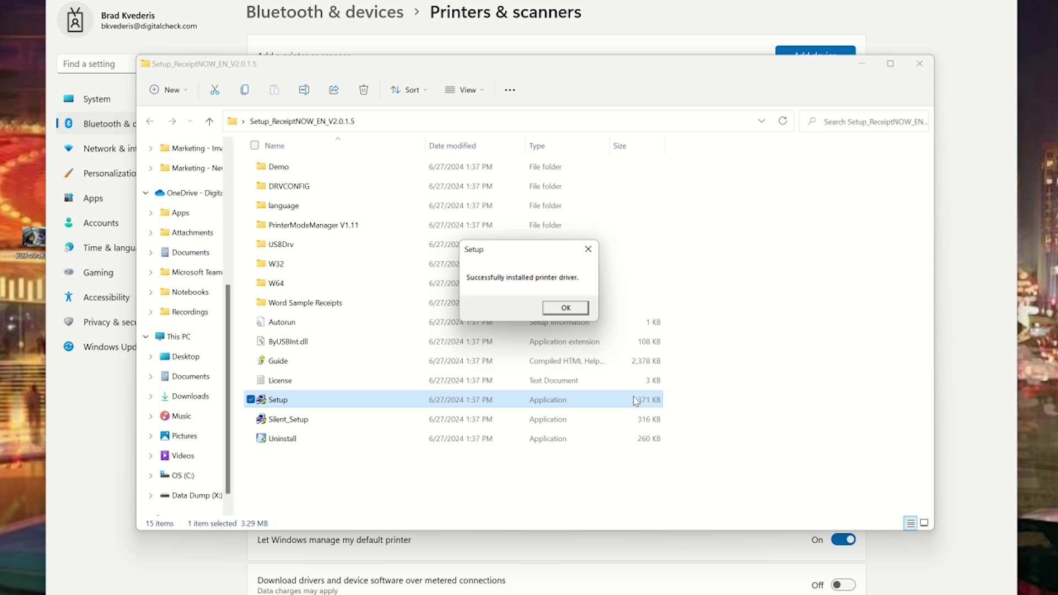
Step: Dismiss the success message and open the SRNELITE(E) Printer properties window
click(568, 307)
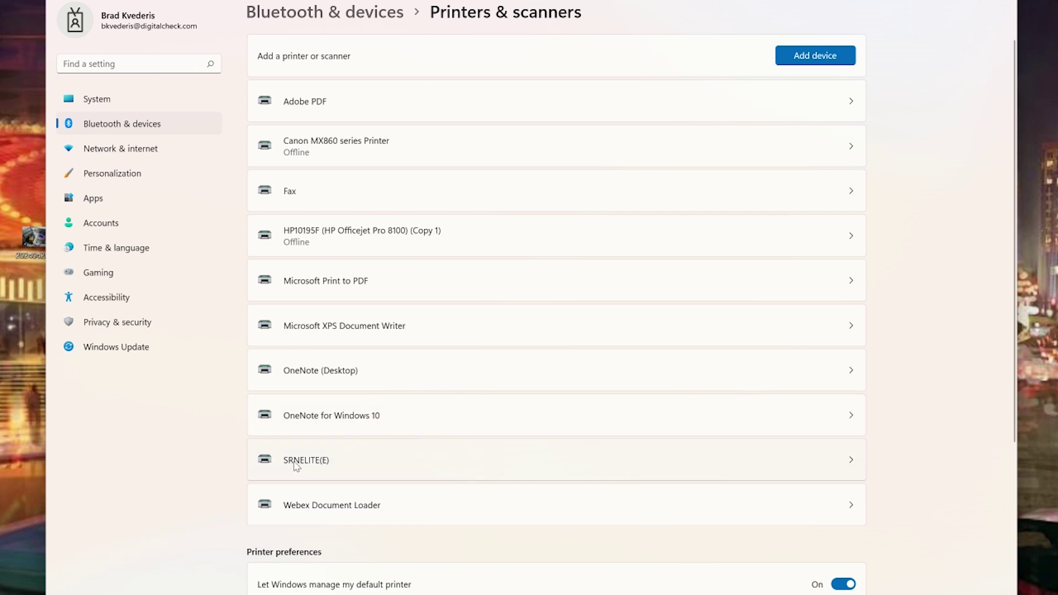
click(406, 470)
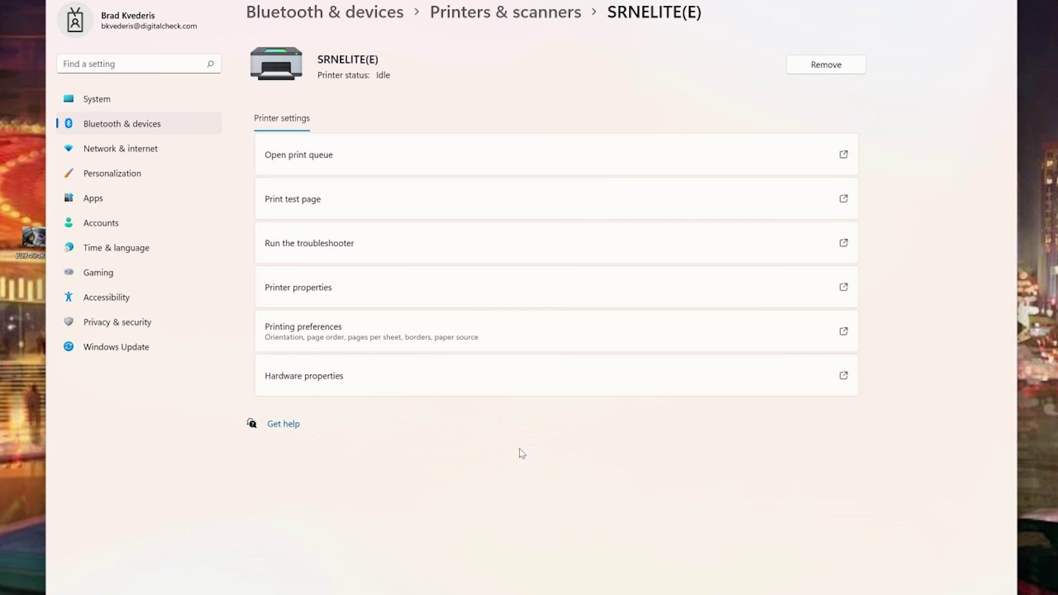
click(476, 289)
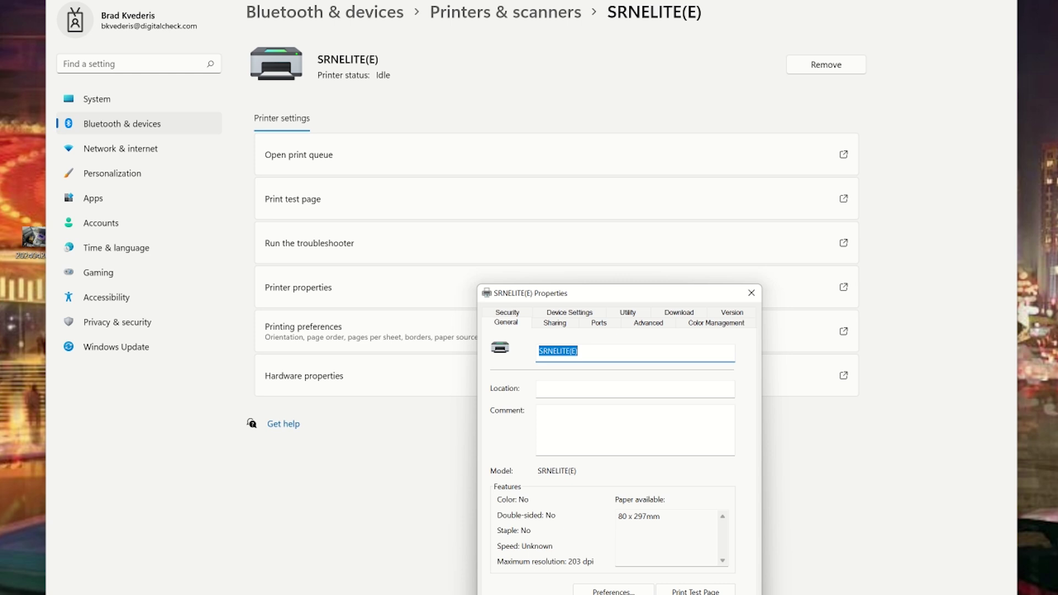
key(Escape)
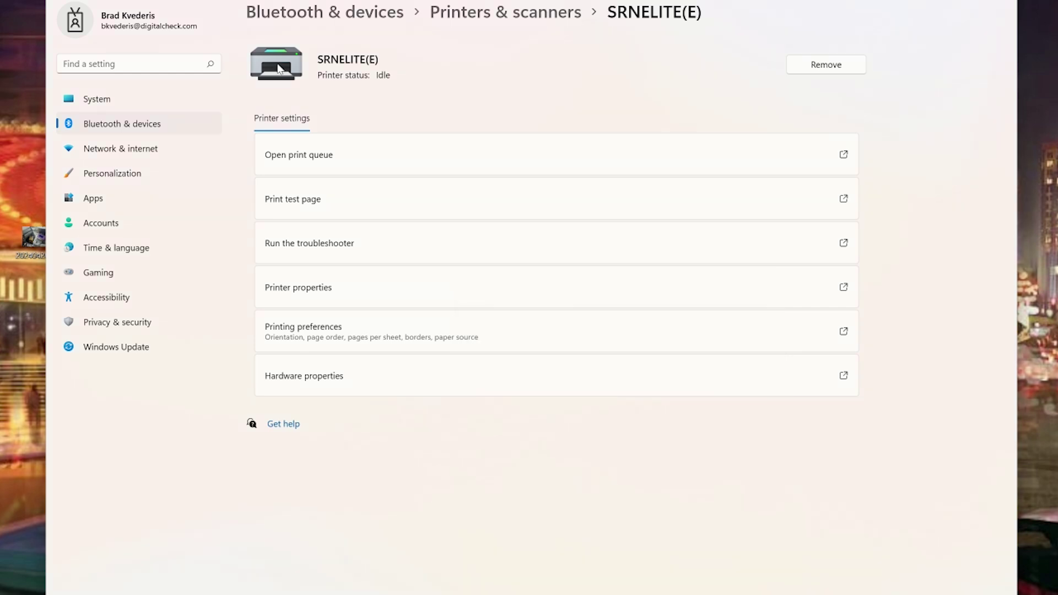
click(499, 15)
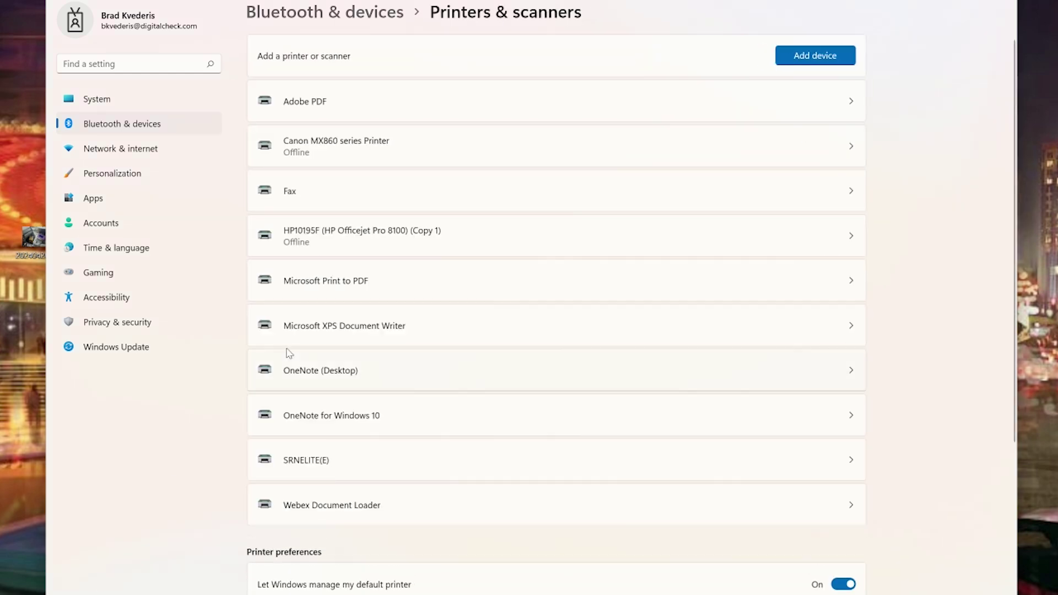
click(352, 460)
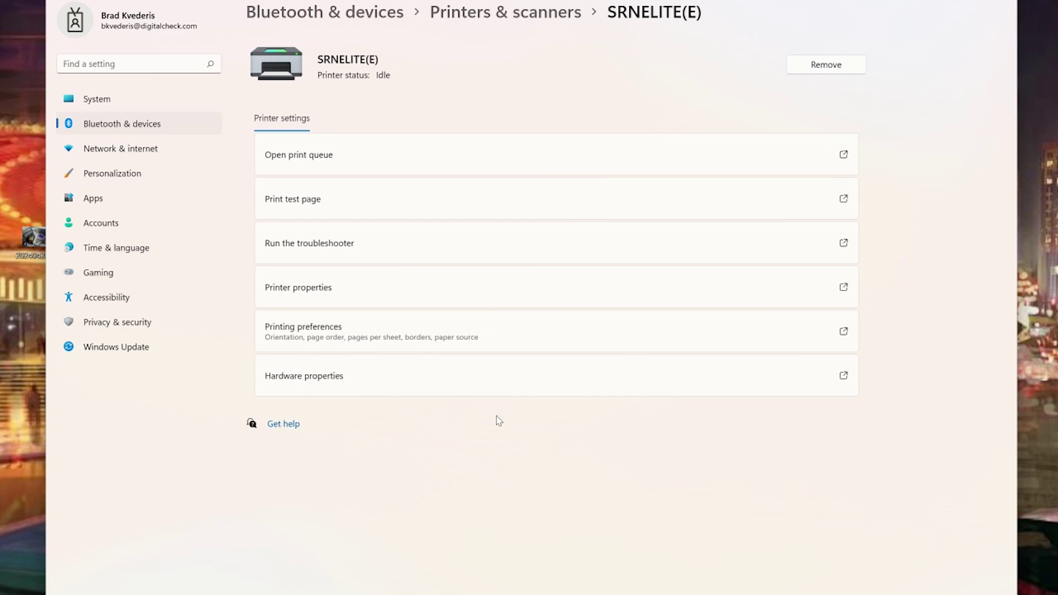
click(638, 291)
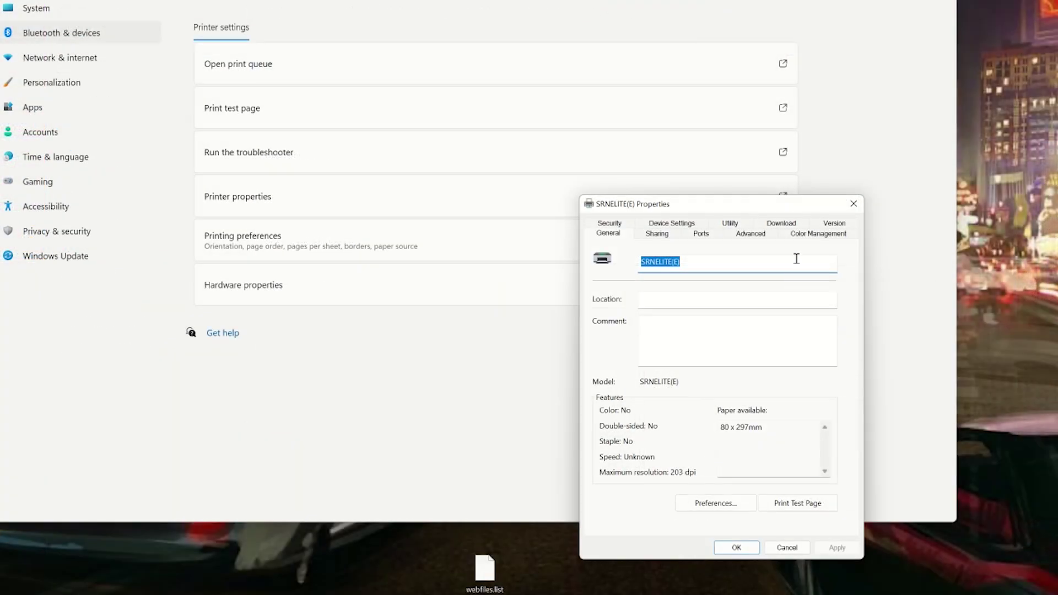
Step: On the Download tab, add a logo and pick 'Digital Check Logo - all black'
click(782, 223)
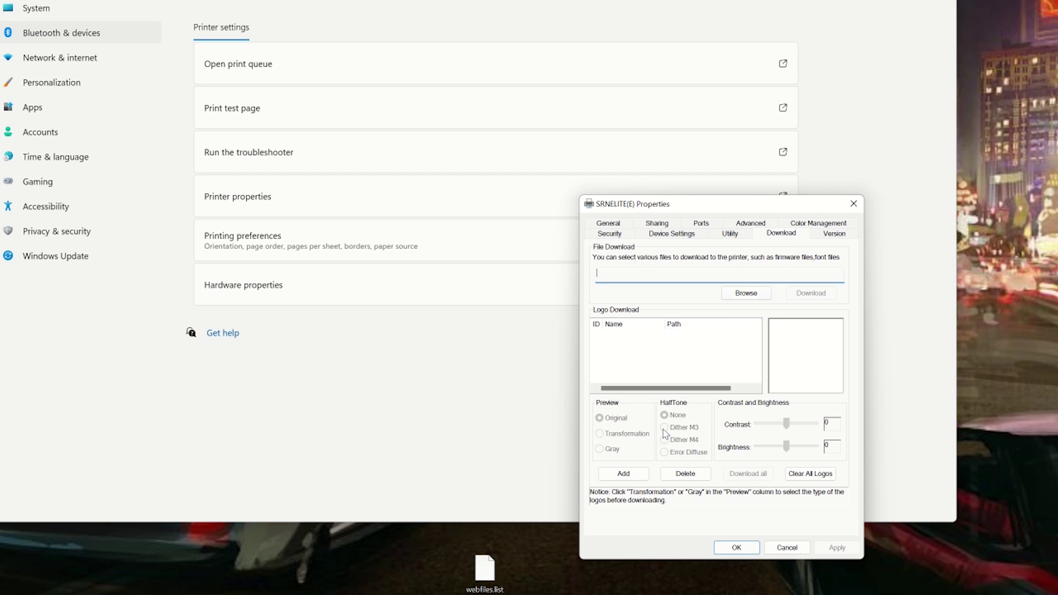
click(622, 473)
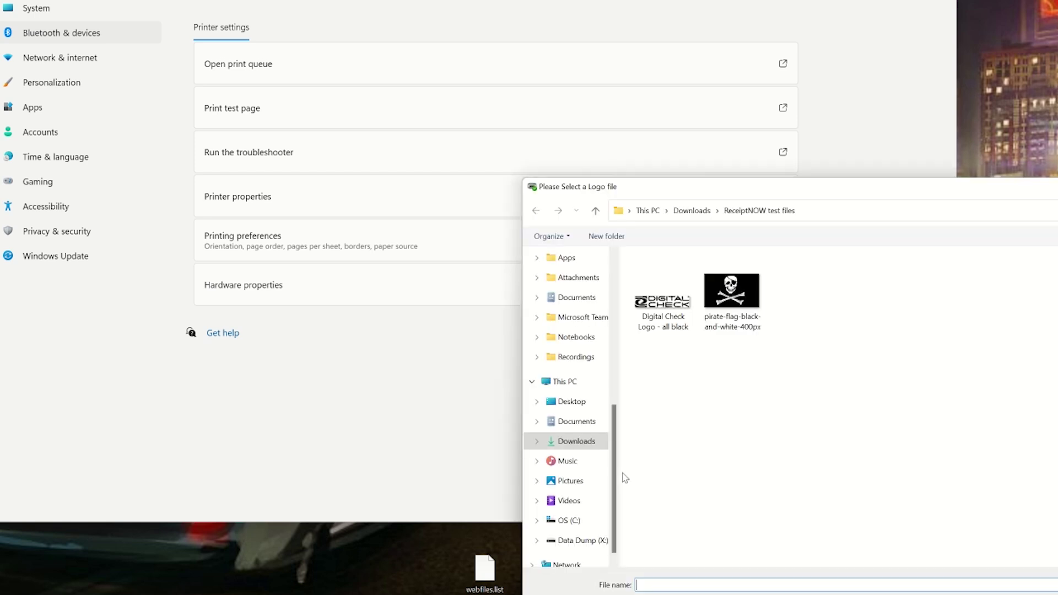
click(662, 308)
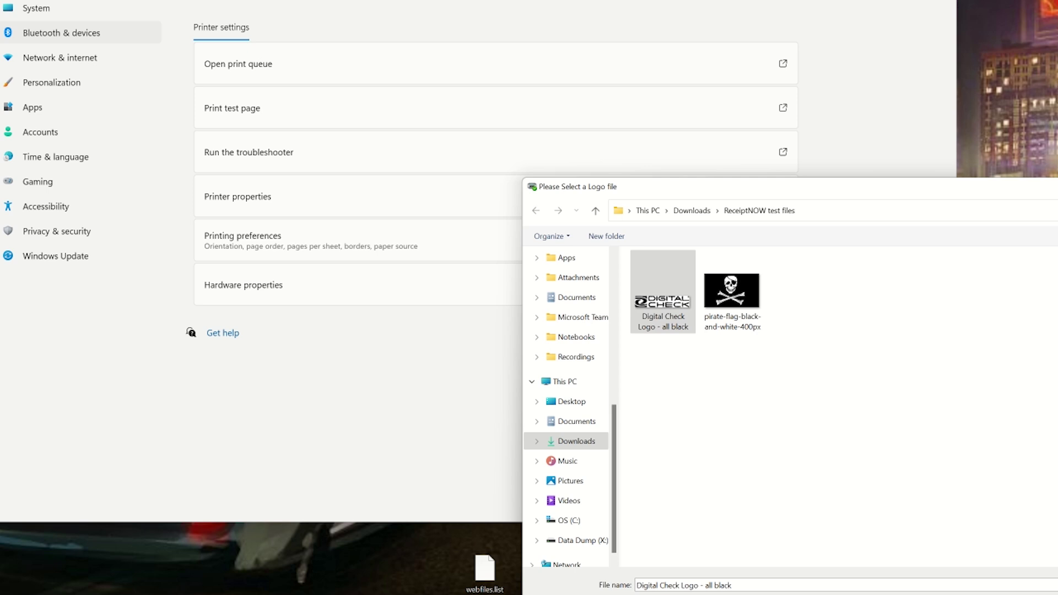
Step: Add Digital Check as logo 1 and pirate-flag-black-and-white-400px as logo 2
key(Return)
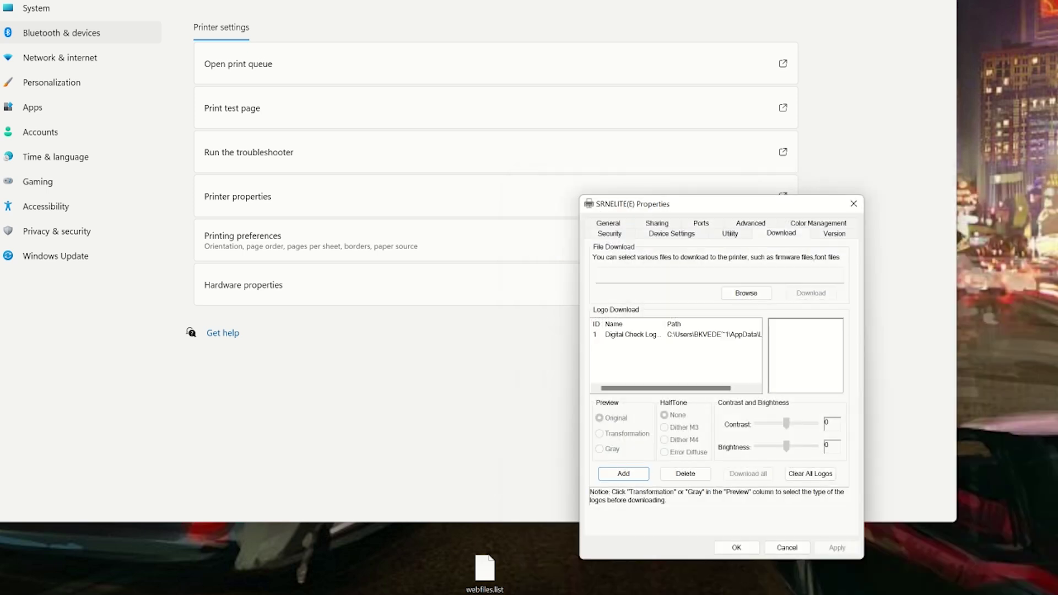
click(608, 475)
click(735, 312)
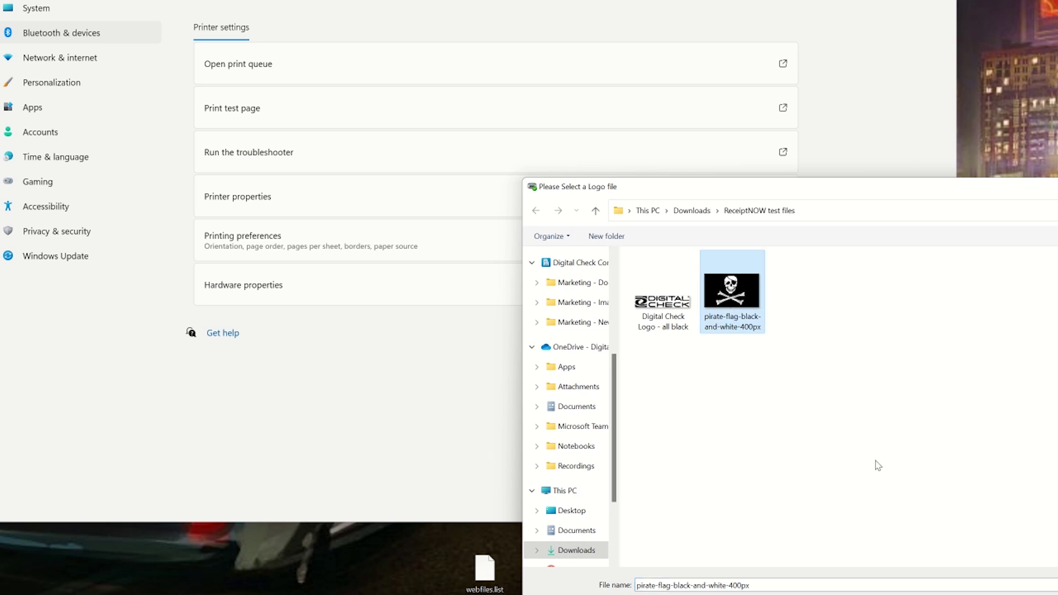
key(Return)
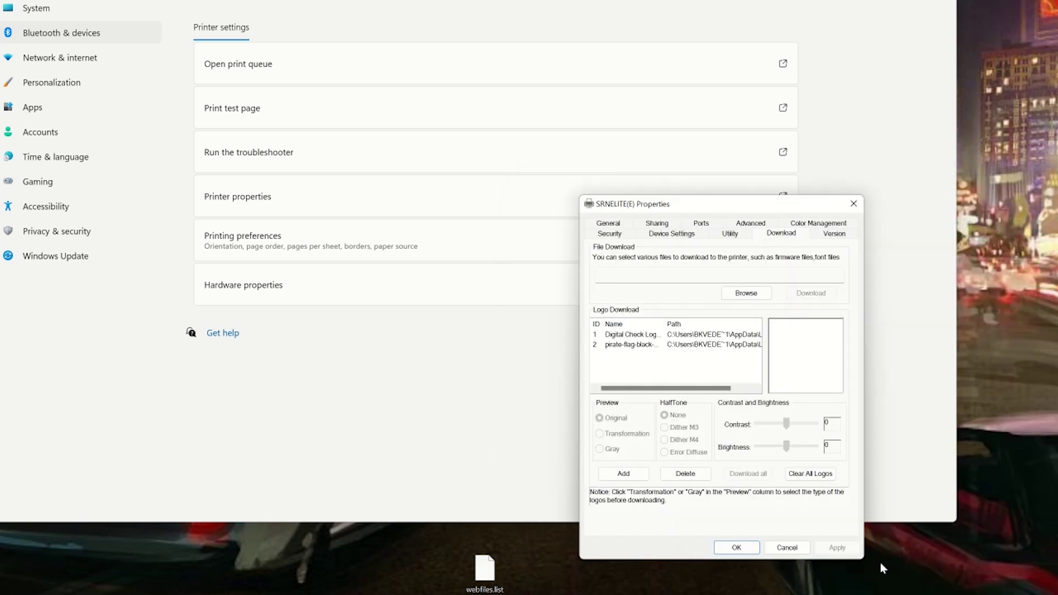
Step: Set both logos to Transformation preview, download all to the printer, and close Properties
click(629, 334)
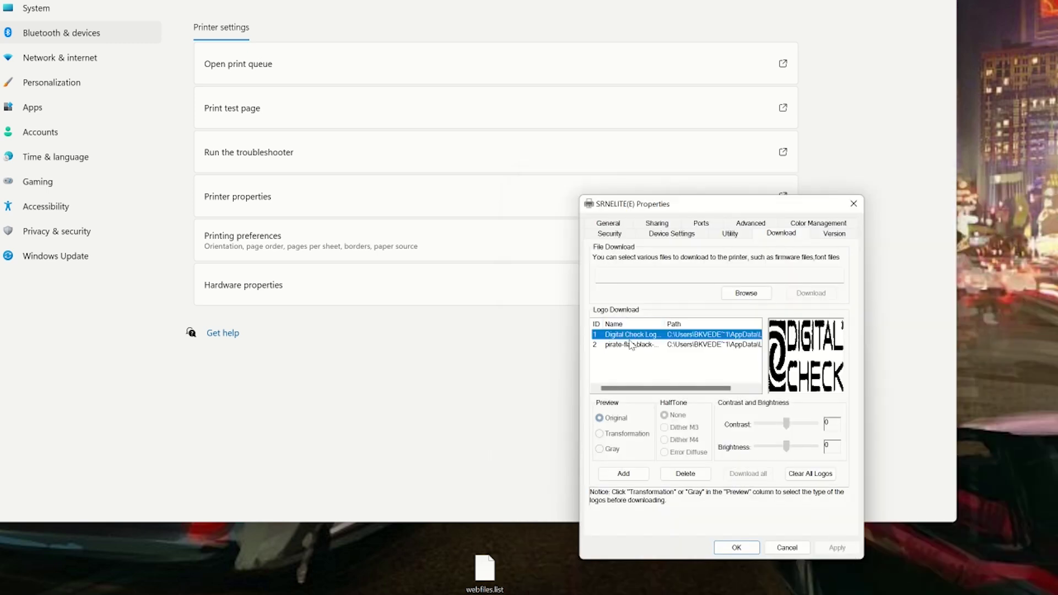
click(599, 434)
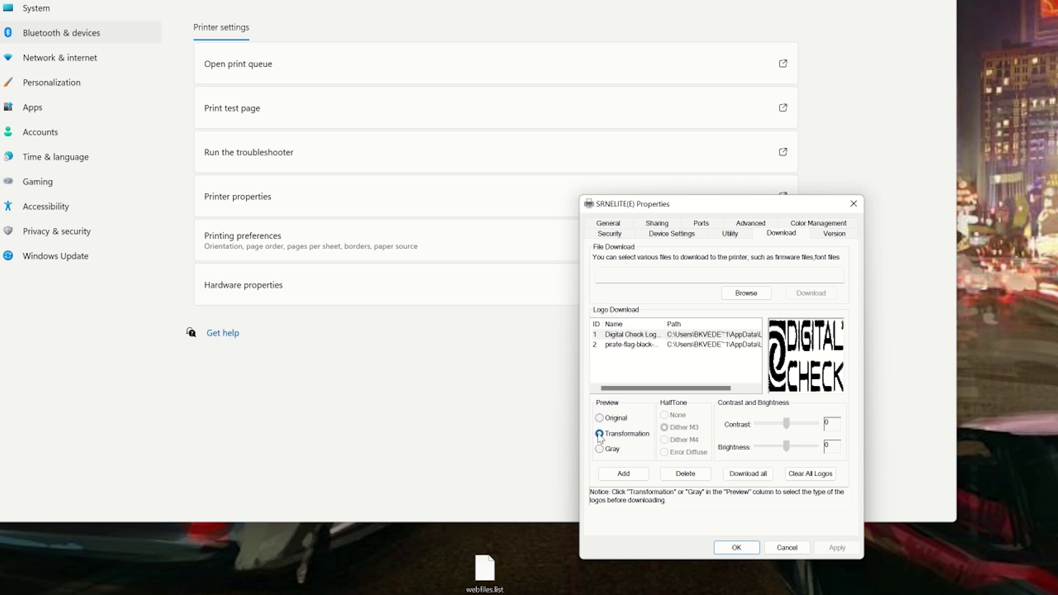
click(628, 345)
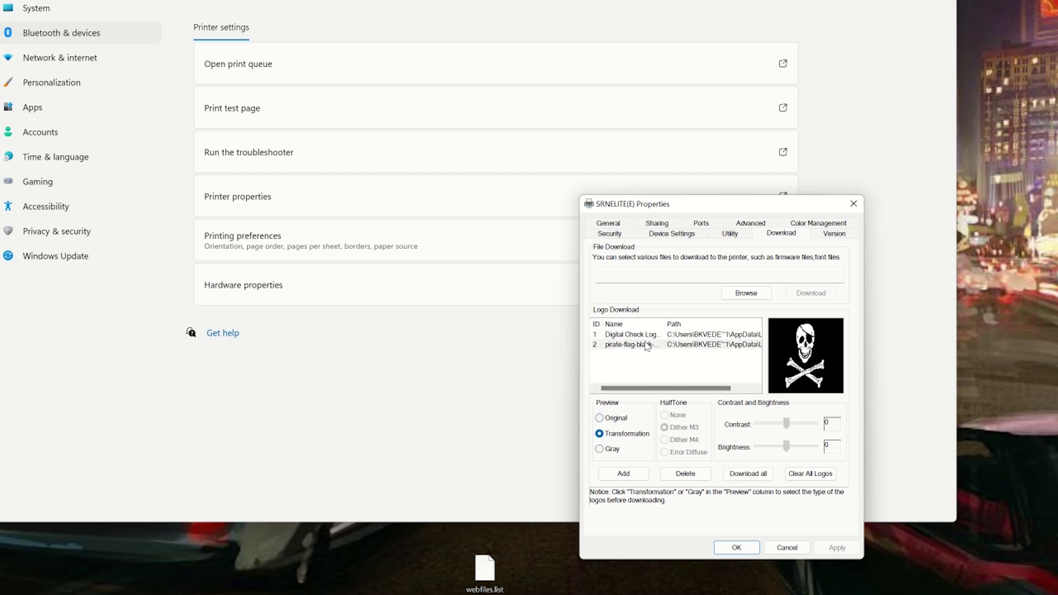
click(601, 435)
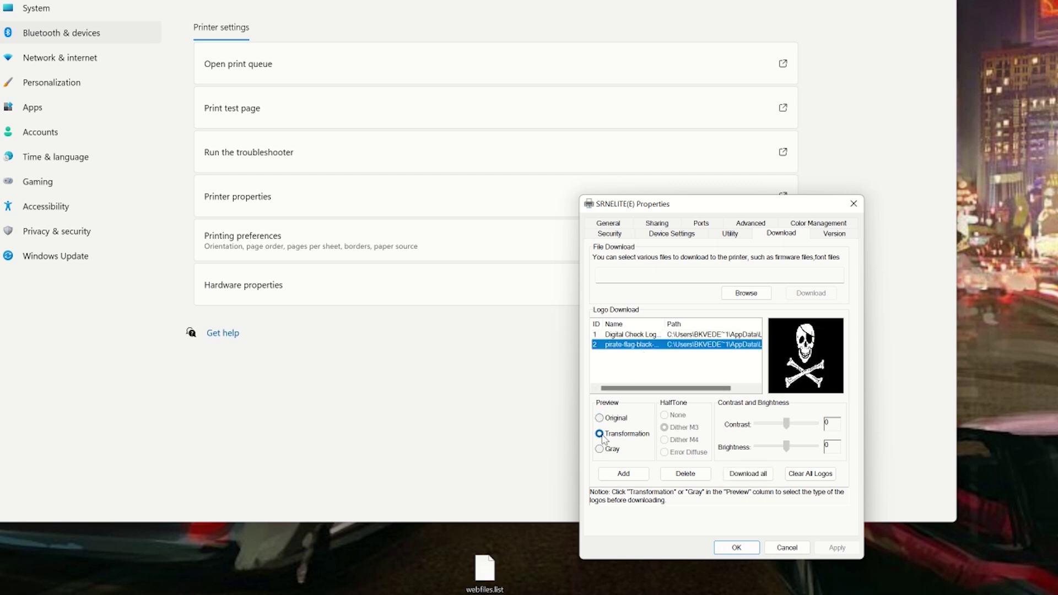
click(655, 337)
click(653, 345)
click(753, 478)
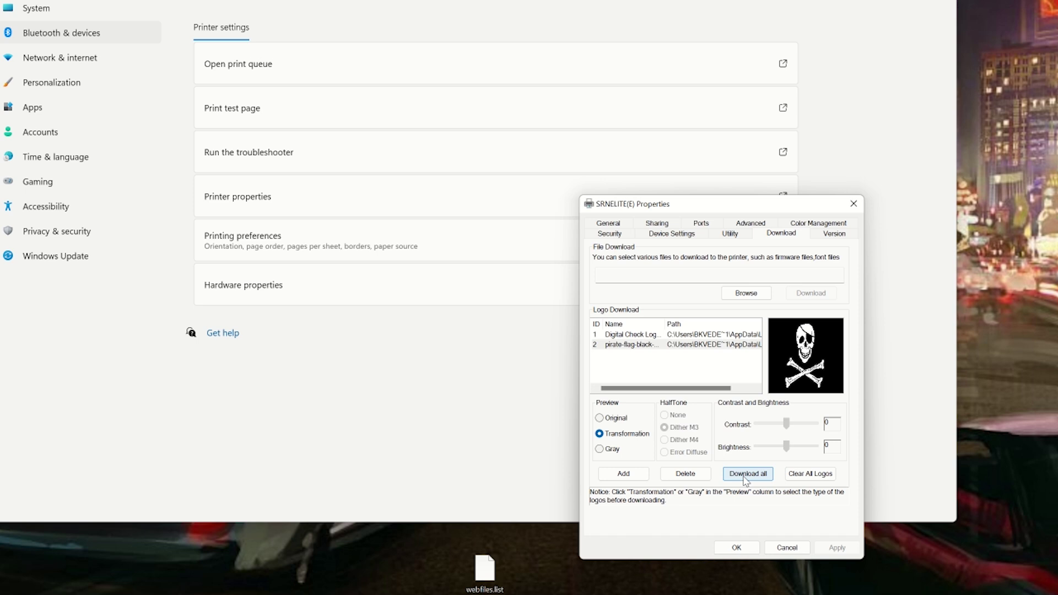
click(747, 551)
Step: Open SRNELITE(E) Printing preferences to the Operation page
click(449, 246)
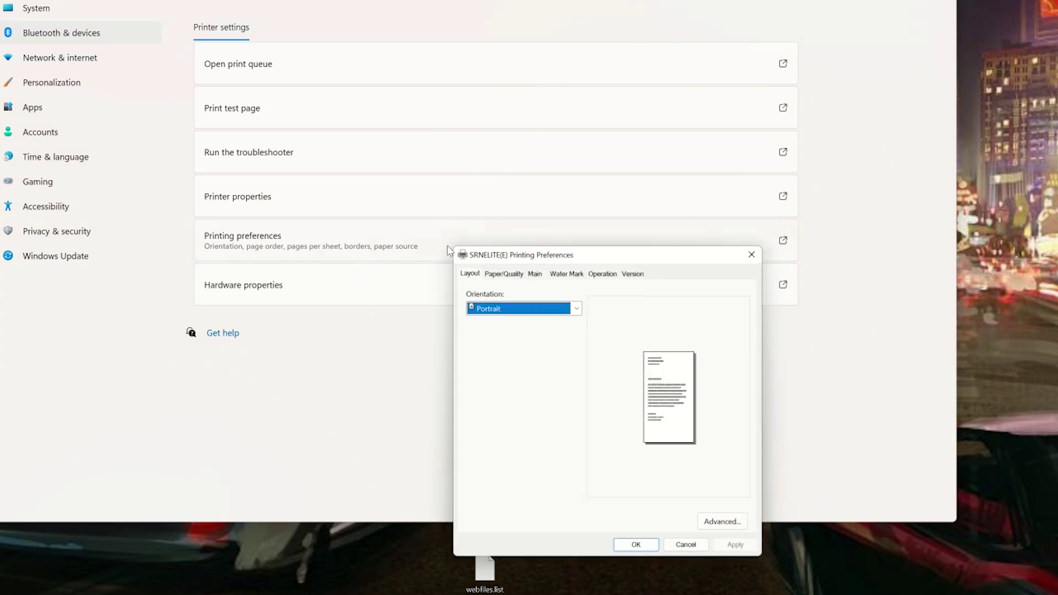
click(598, 276)
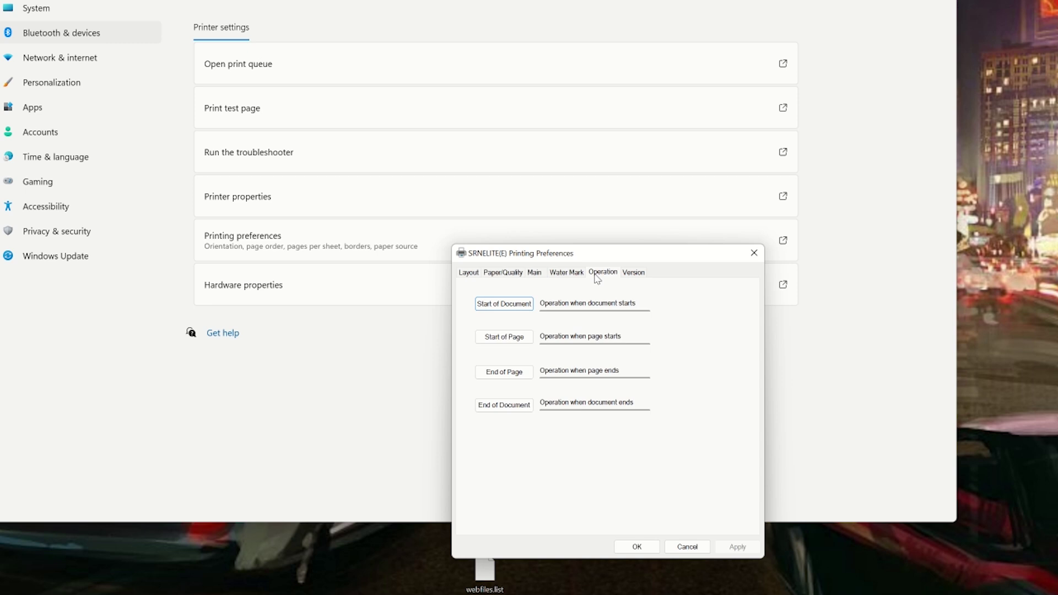
Step: Make Start of Document print Logo1, aligned left, positioned before the cut
click(503, 305)
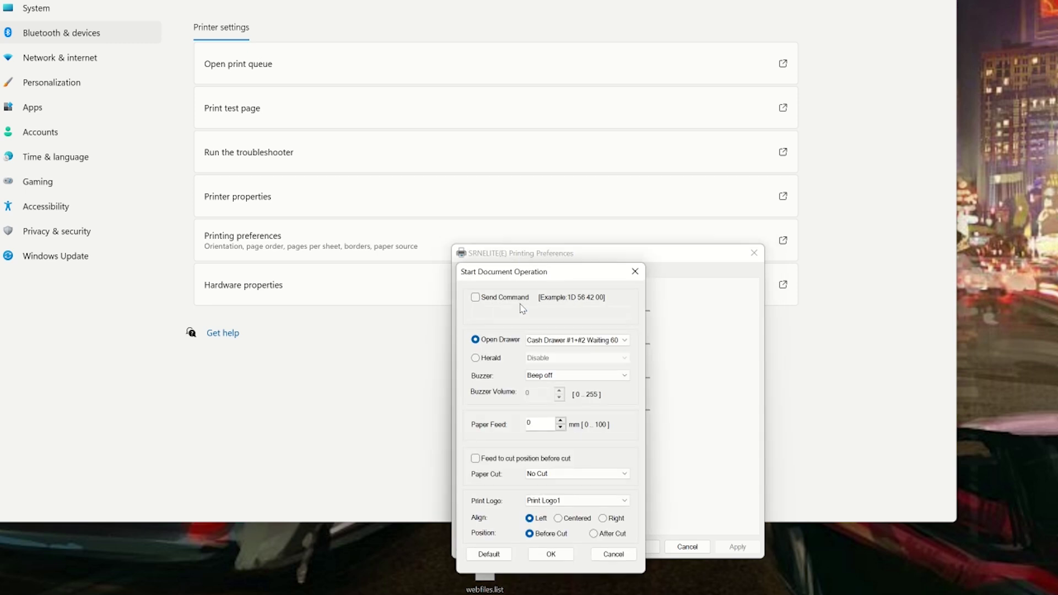
click(541, 502)
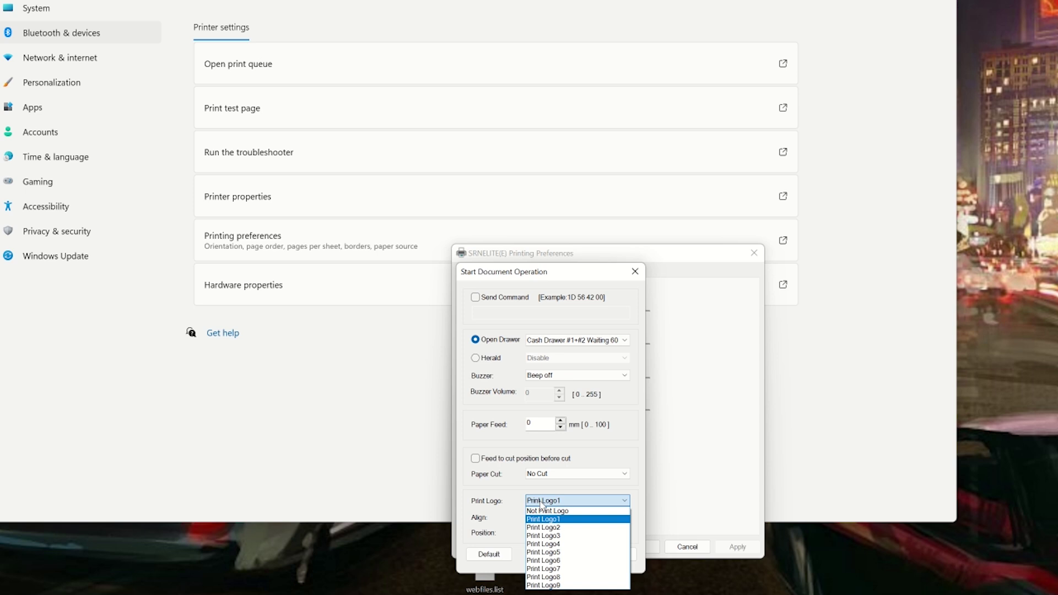
click(543, 519)
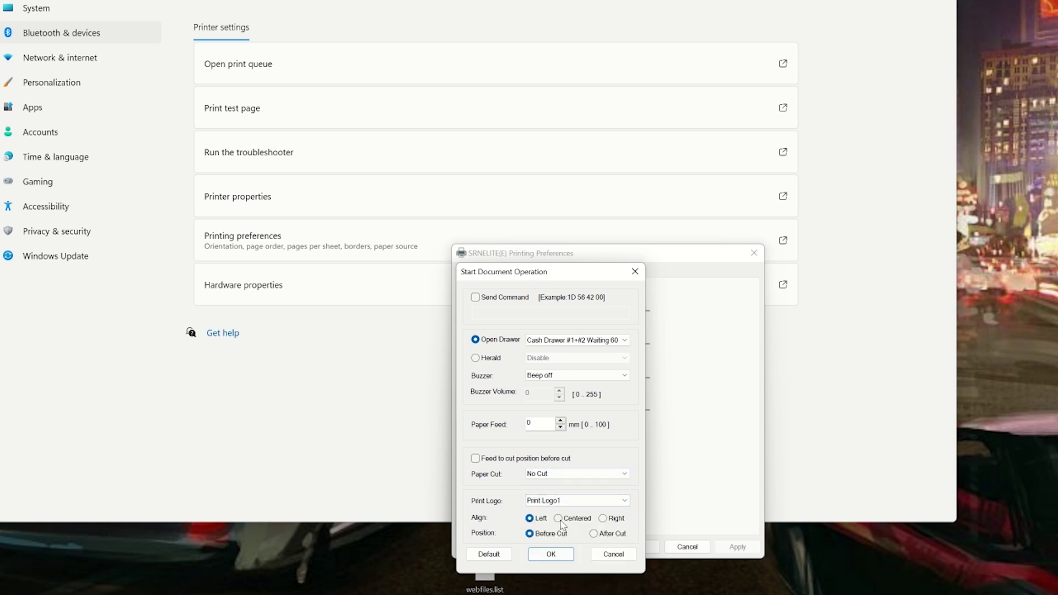
click(563, 520)
click(603, 519)
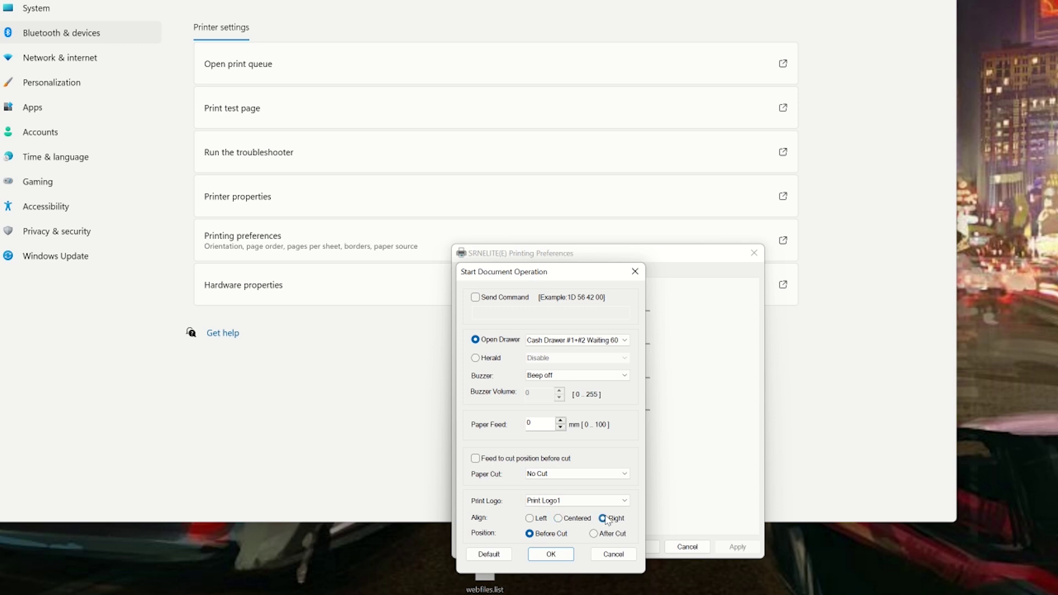
click(530, 519)
click(540, 506)
click(542, 509)
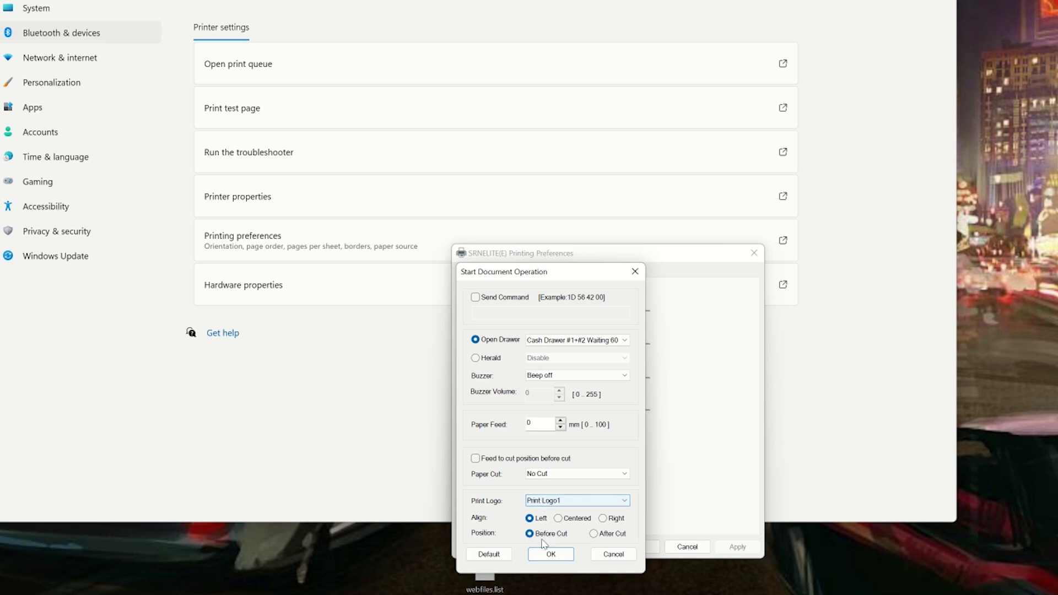
click(549, 558)
click(550, 556)
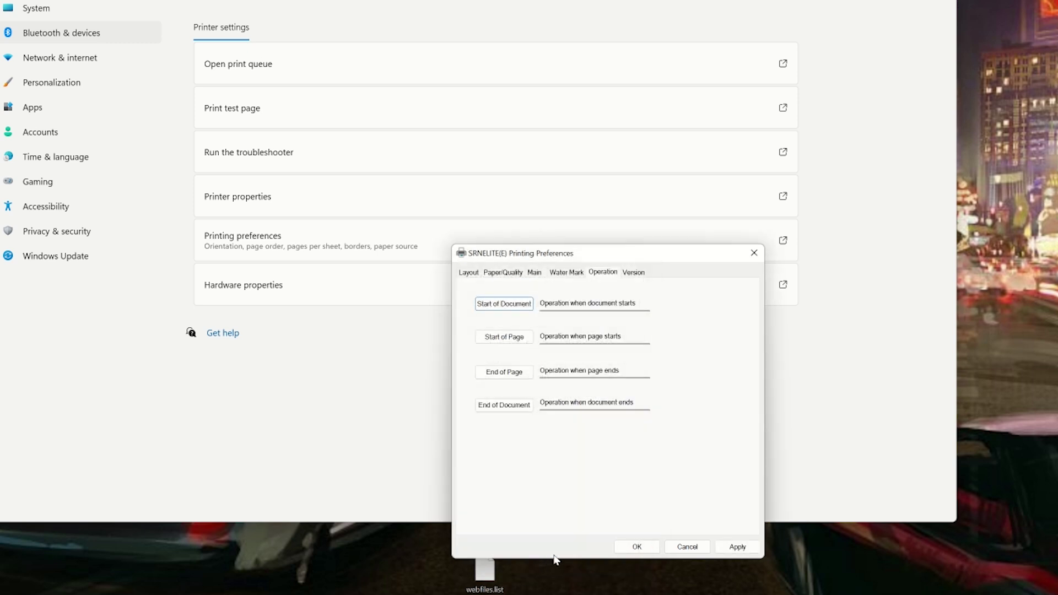
Step: Make End of Document feed to cut, partial-cut, and print Logo2 centered before the cut
click(503, 405)
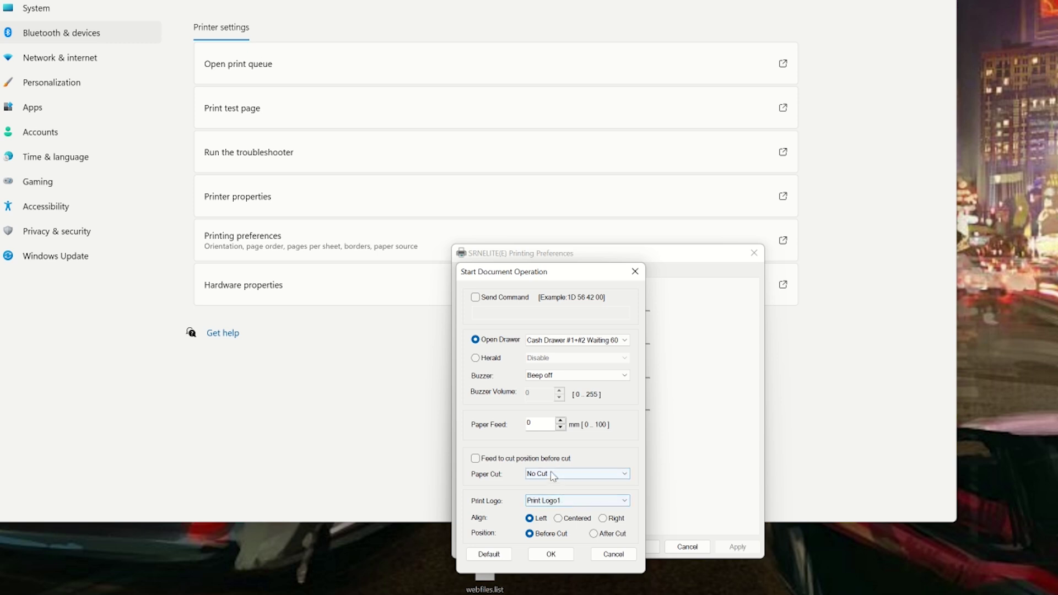
click(553, 476)
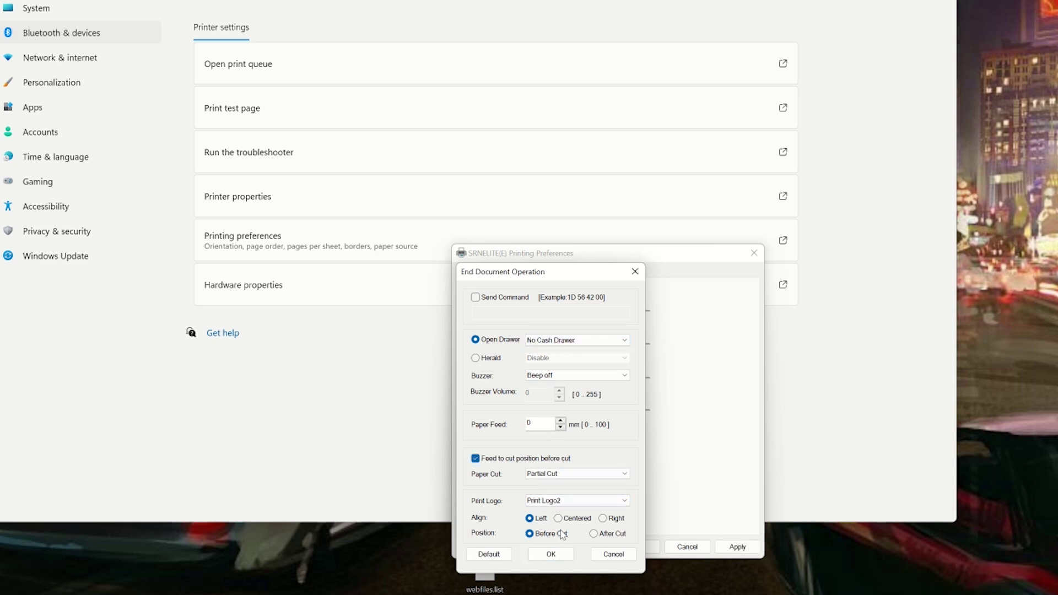
click(558, 519)
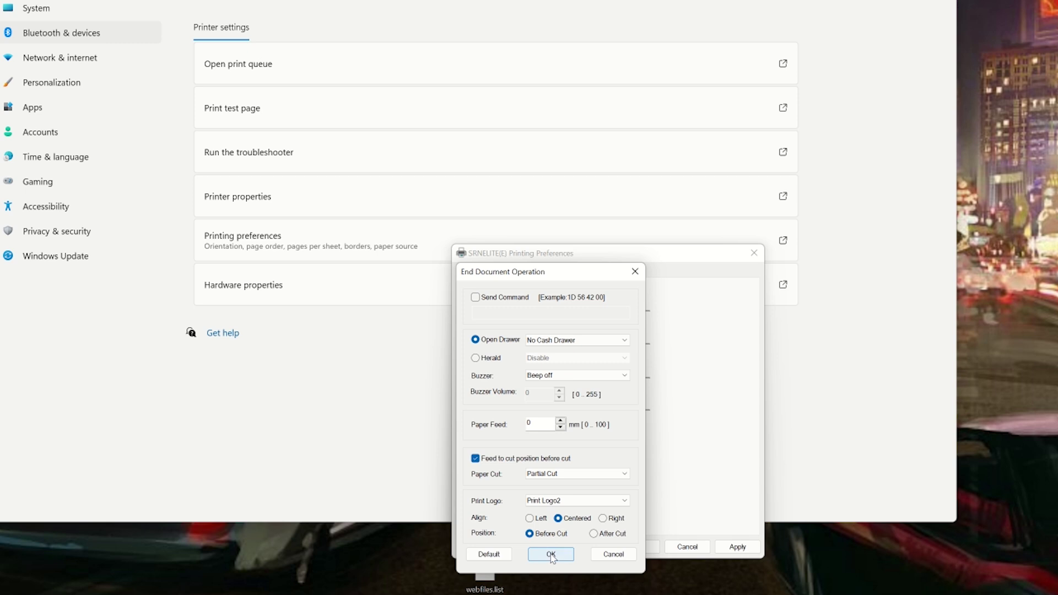
click(552, 555)
Step: Save the printing preferences and print a test page from SRNELITE(E) Printer properties
click(732, 548)
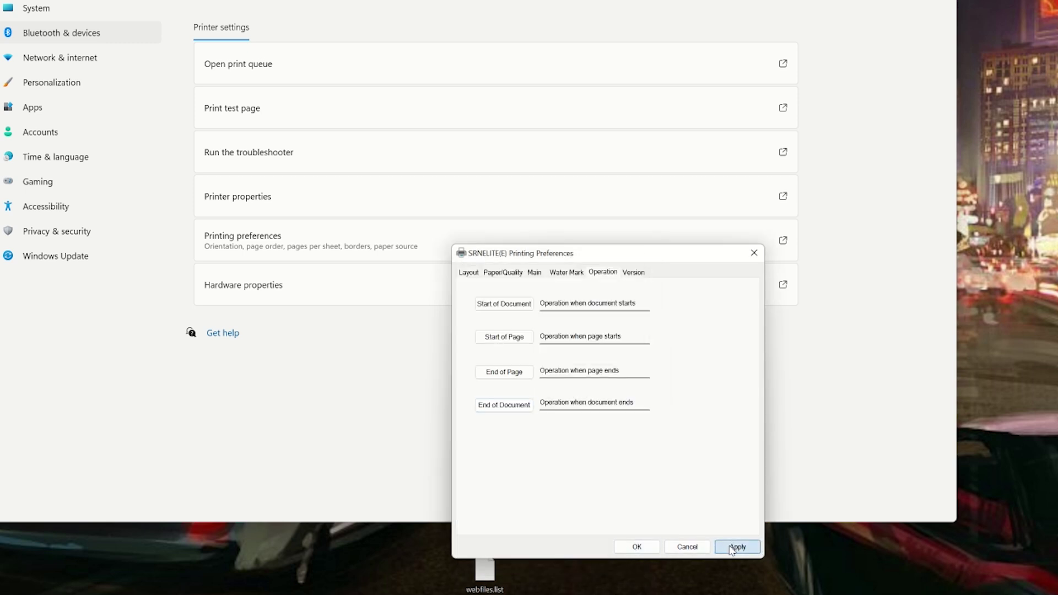
click(637, 547)
click(492, 204)
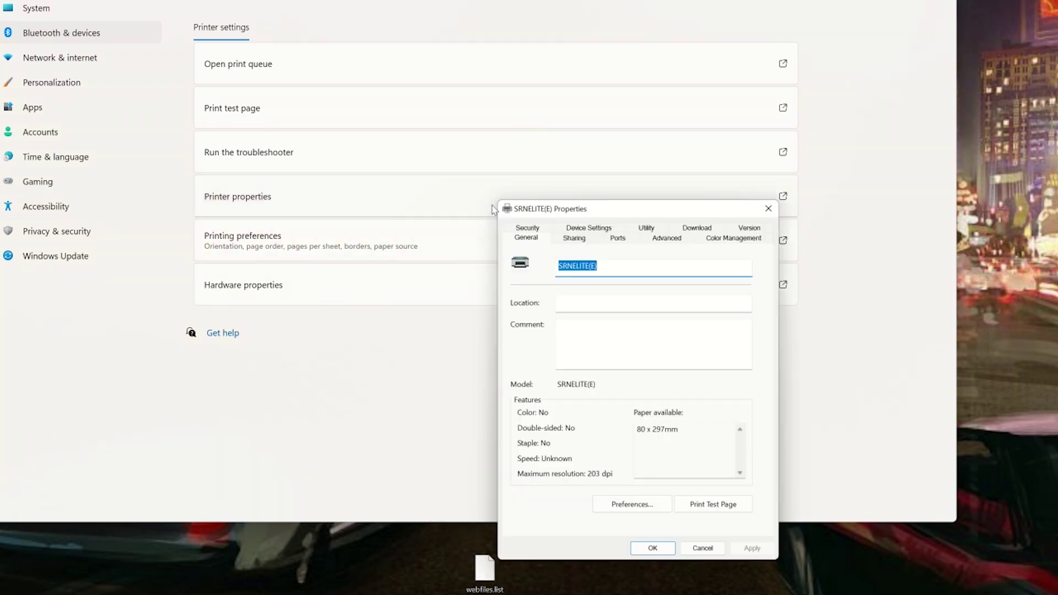
click(715, 509)
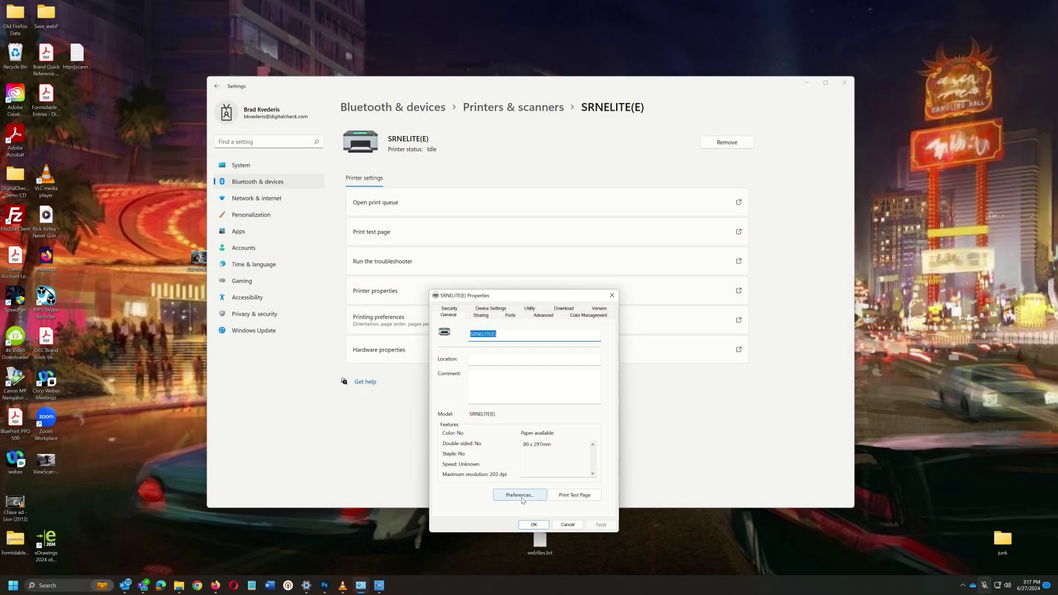
click(522, 496)
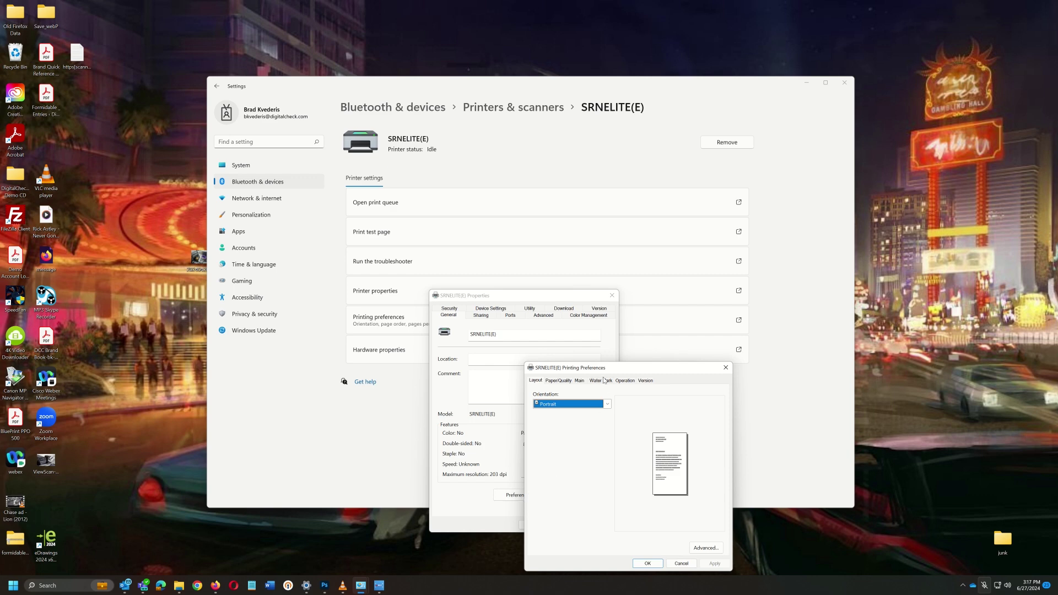
Step: Switch the watermark to Image Water Mark using the 'Digital Check Logo - all black' bitmap
click(604, 380)
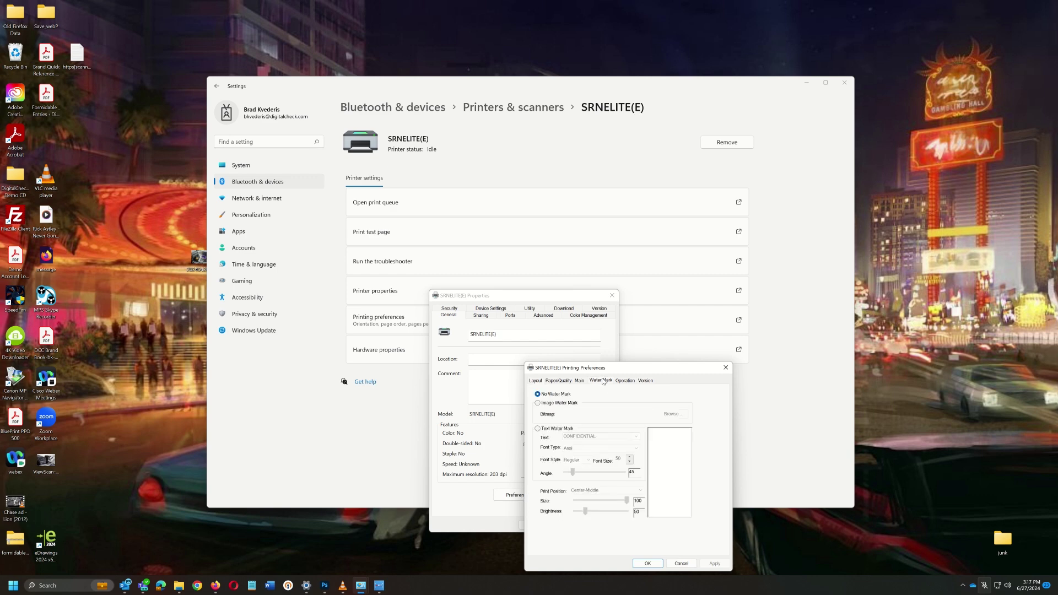
click(538, 403)
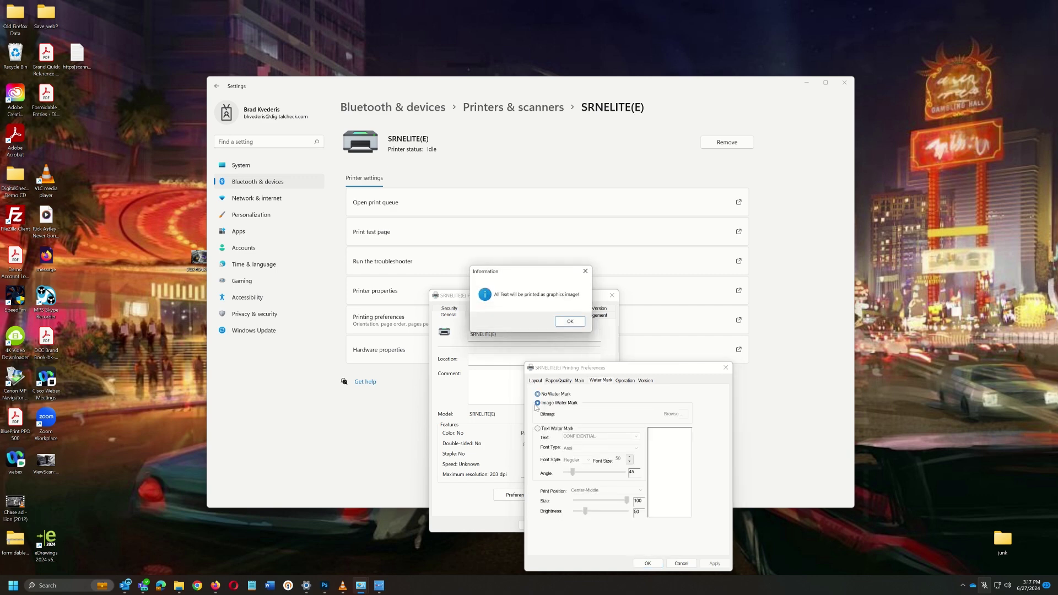
click(571, 323)
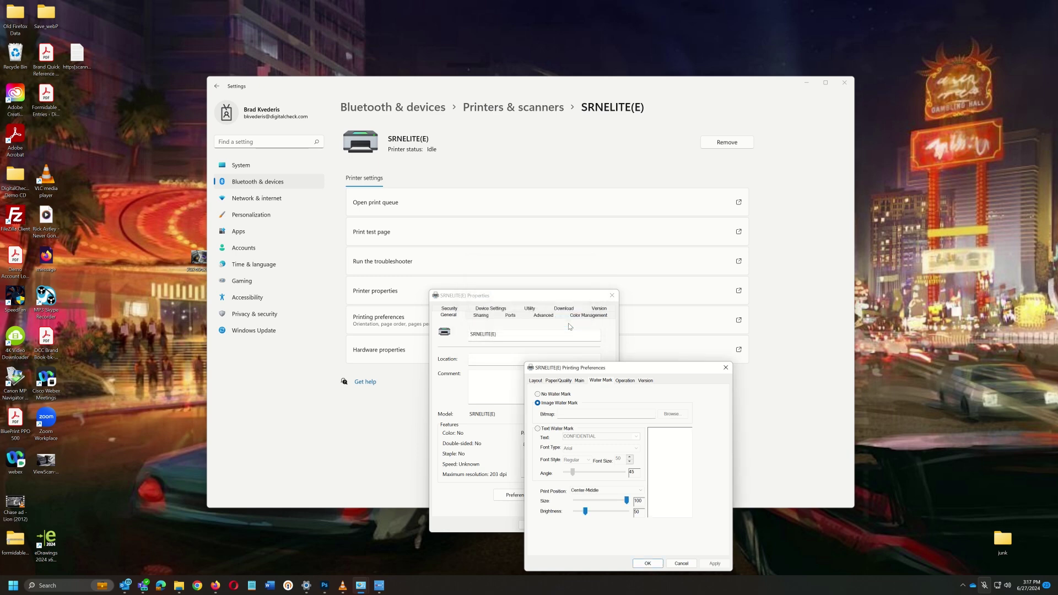
click(672, 415)
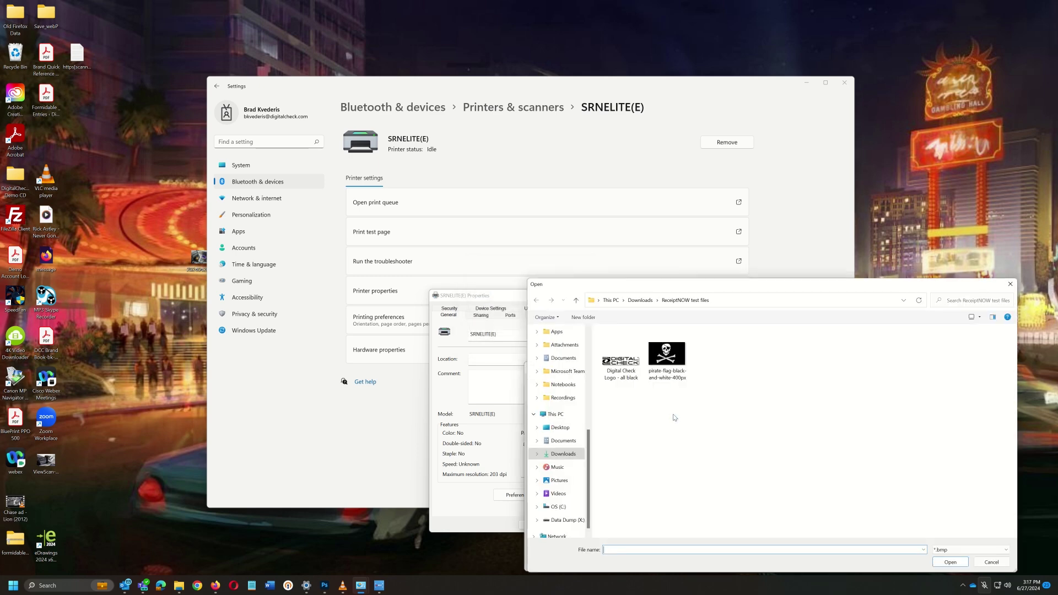
click(623, 364)
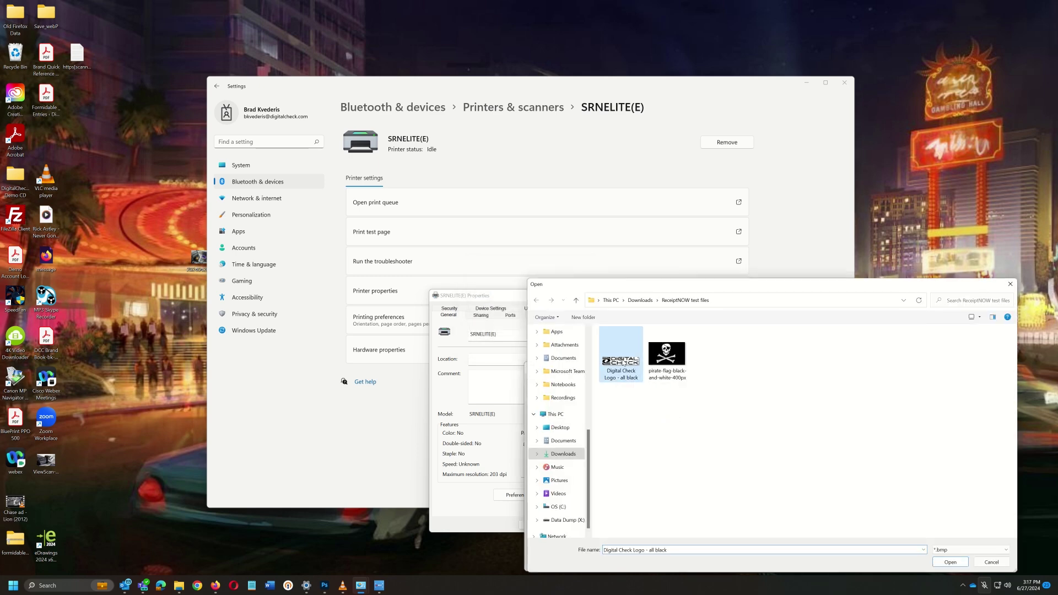
click(950, 562)
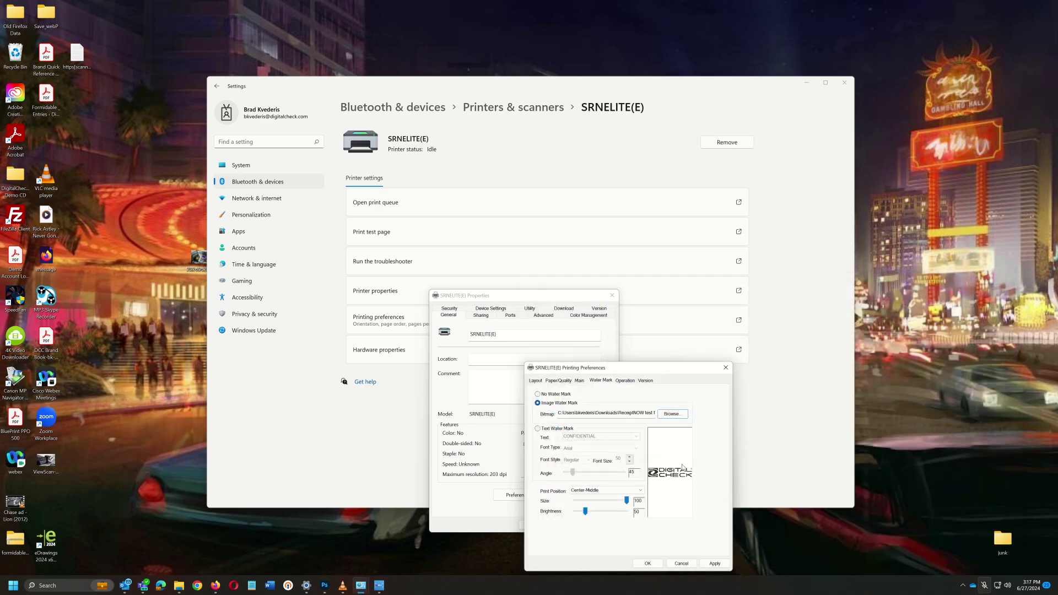
Step: Tile the logo watermark across the page at size 100 and brightness 225
mouse_move(627, 503)
mouse_down()
mouse_move(596, 503)
mouse_move(623, 503)
mouse_move(595, 512)
mouse_move(621, 516)
mouse_up()
scroll(620, 515, up, 10)
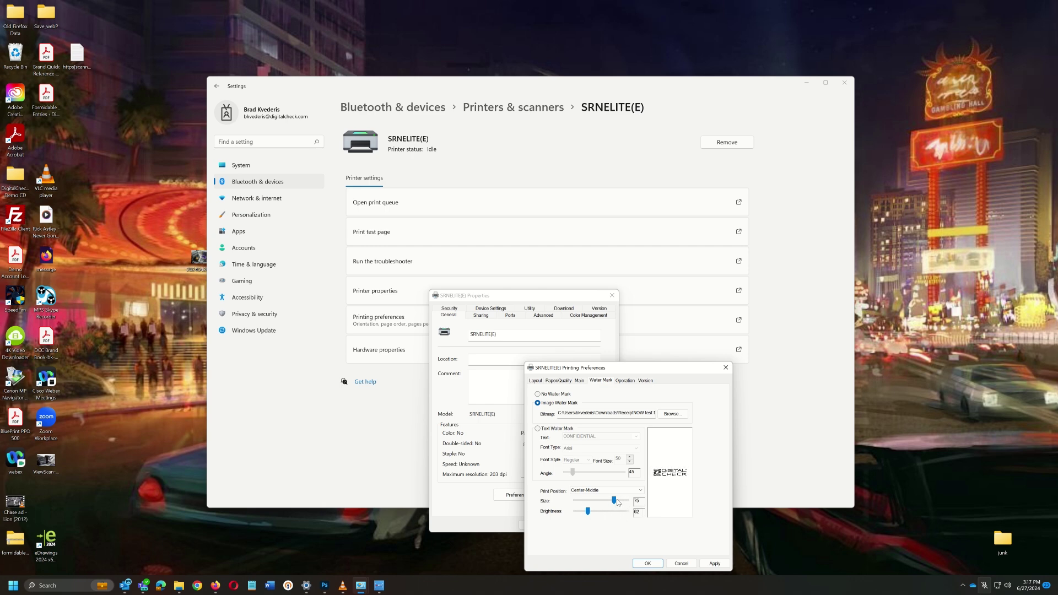
scroll(618, 503, down, 5)
click(582, 492)
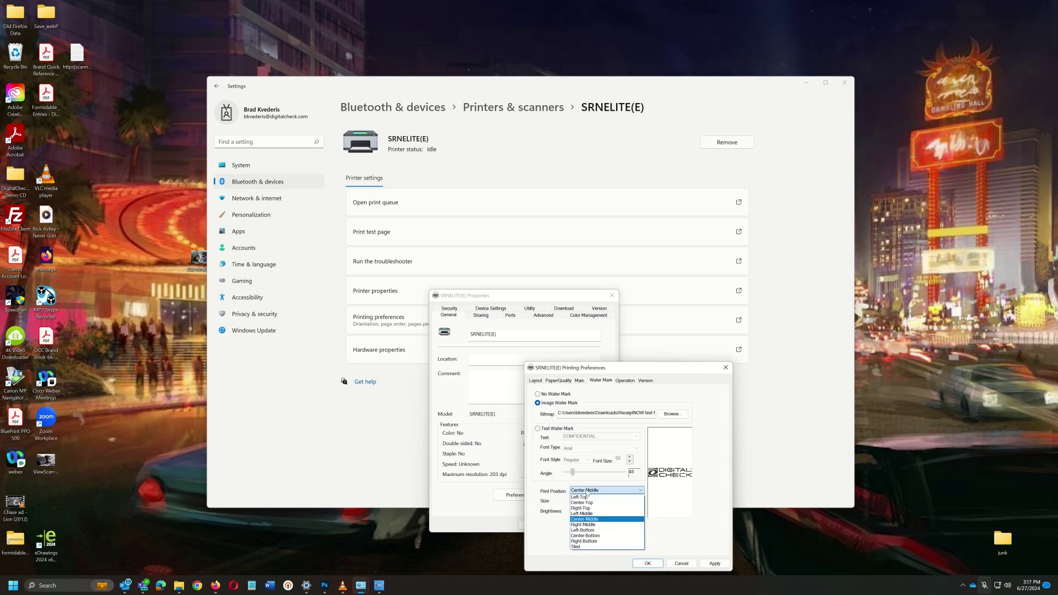
click(588, 498)
click(589, 494)
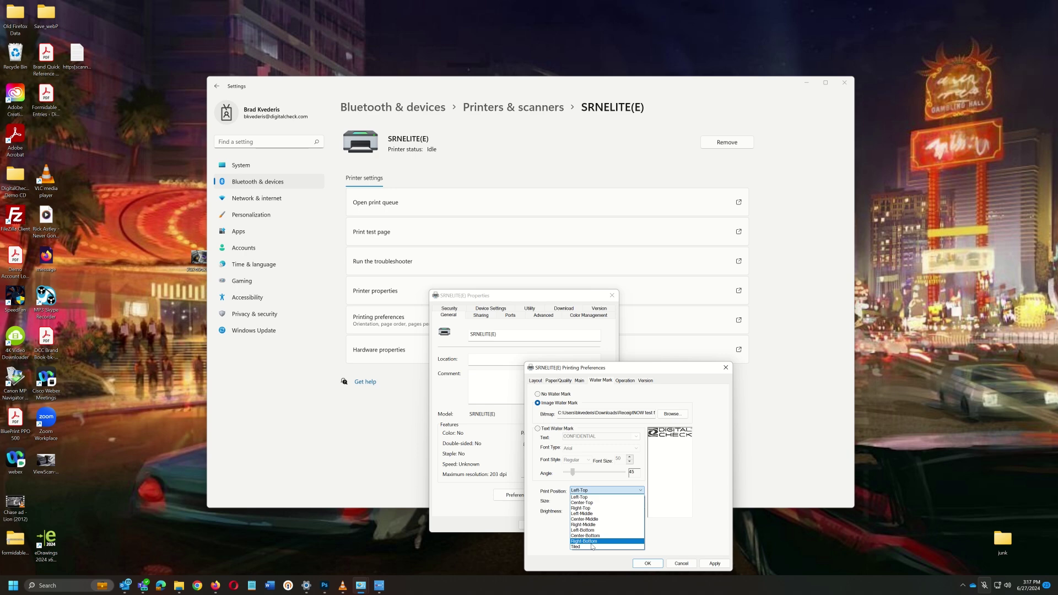
click(592, 547)
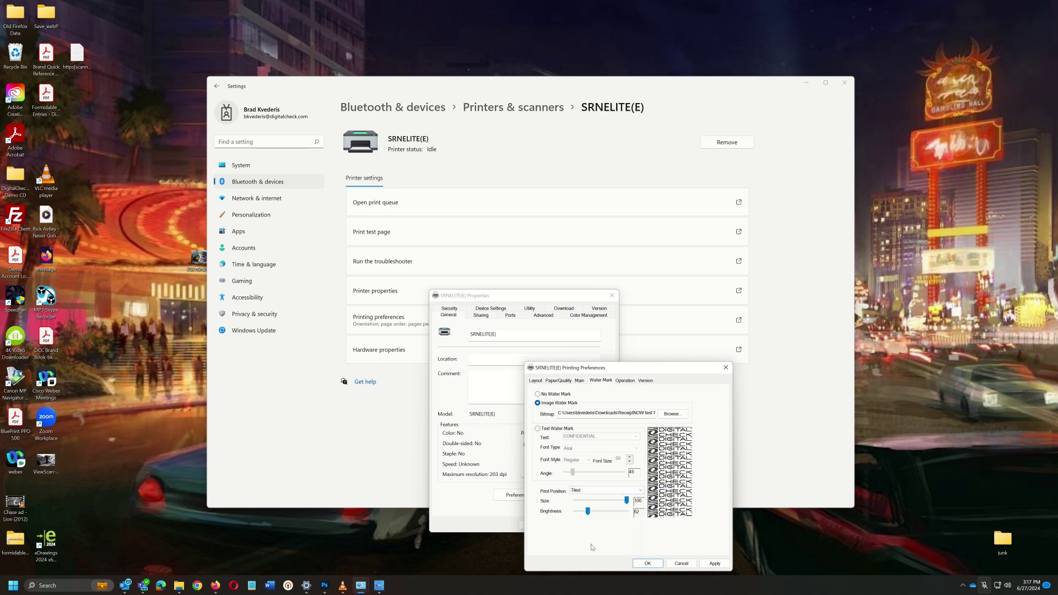
drag(588, 512, 620, 518)
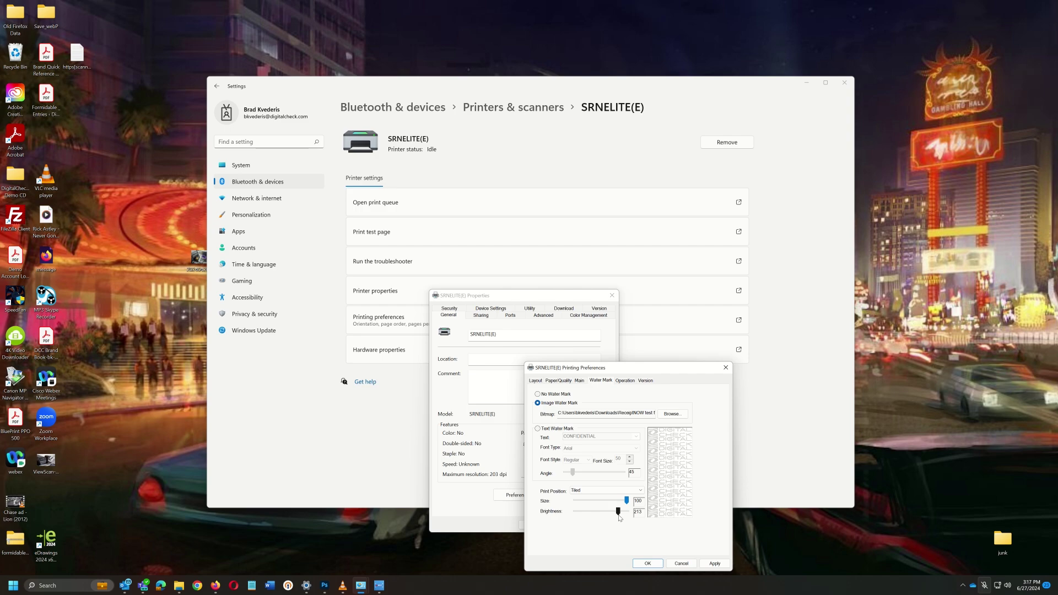
drag(620, 518, 623, 518)
Step: Apply and save the watermark settings, then print a test page
click(717, 564)
click(656, 565)
click(575, 496)
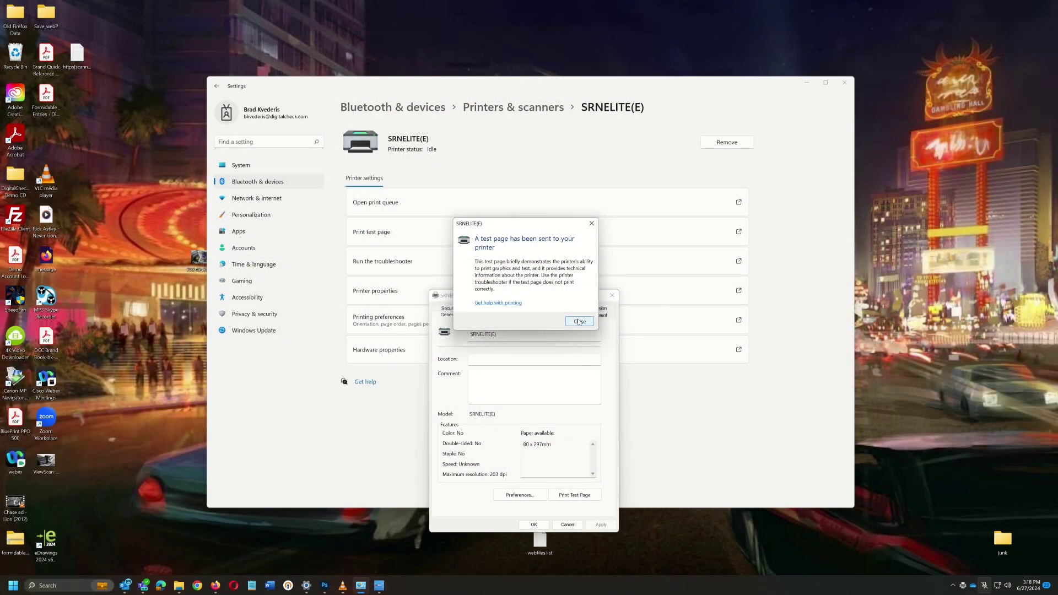
click(579, 322)
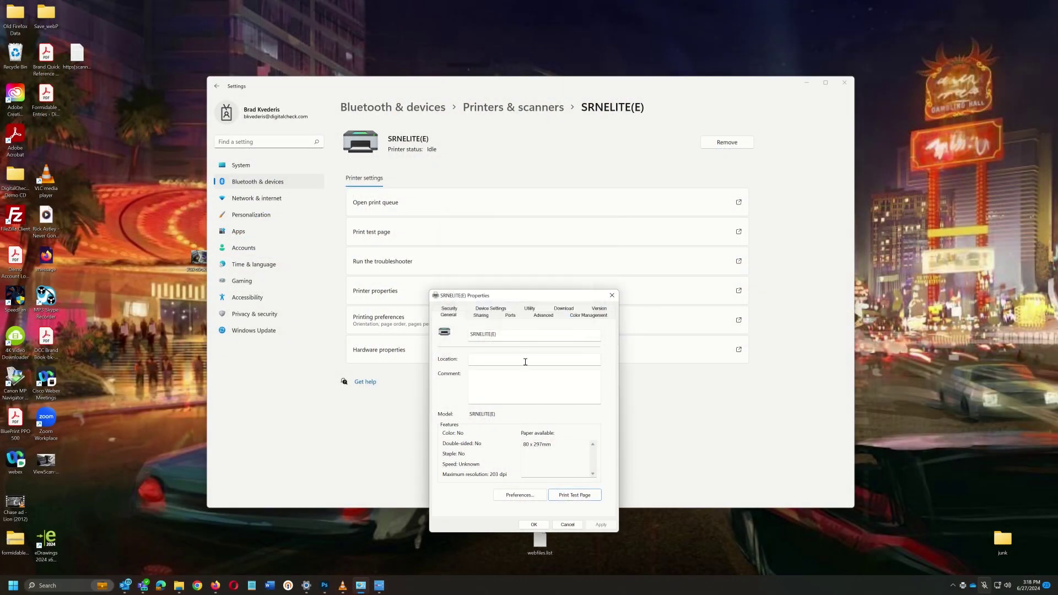
Step: Change the watermark to Text Water Mark, trying the DO NOT COPY and TOP SECRET presets
click(529, 496)
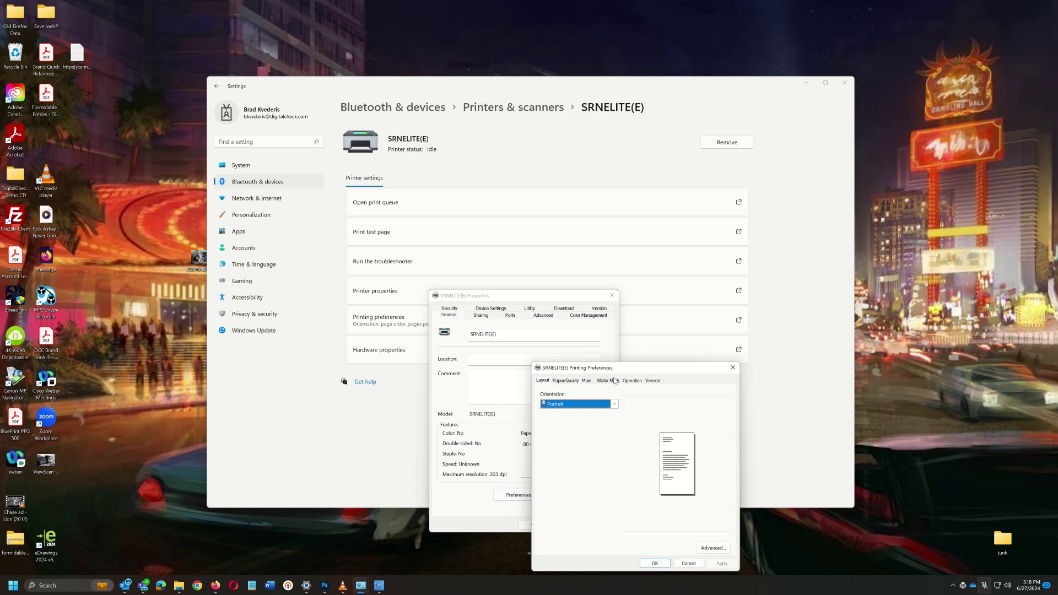
click(616, 381)
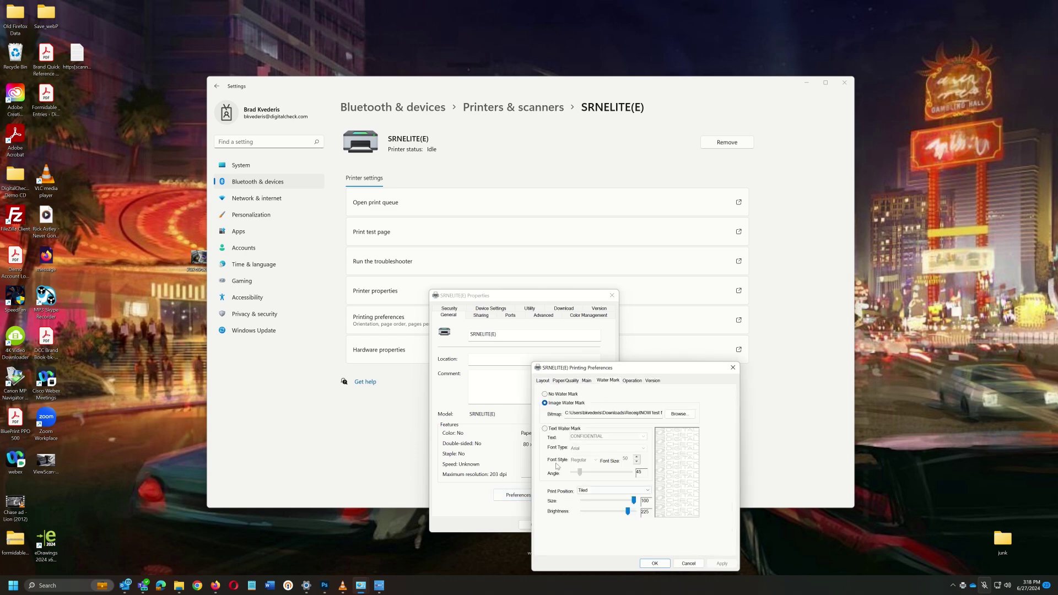
click(544, 429)
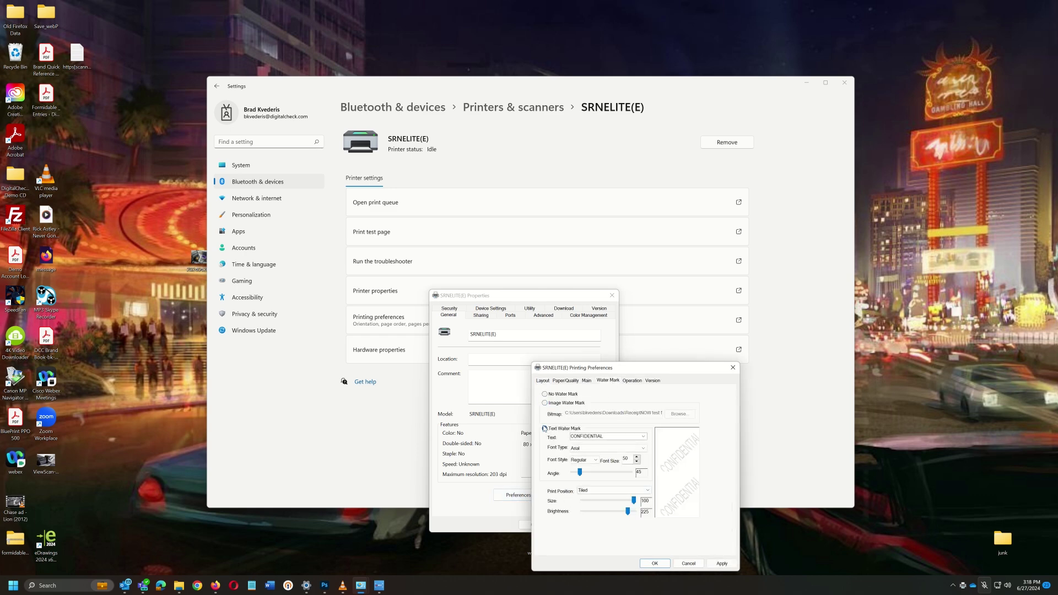
double_click(600, 436)
click(642, 436)
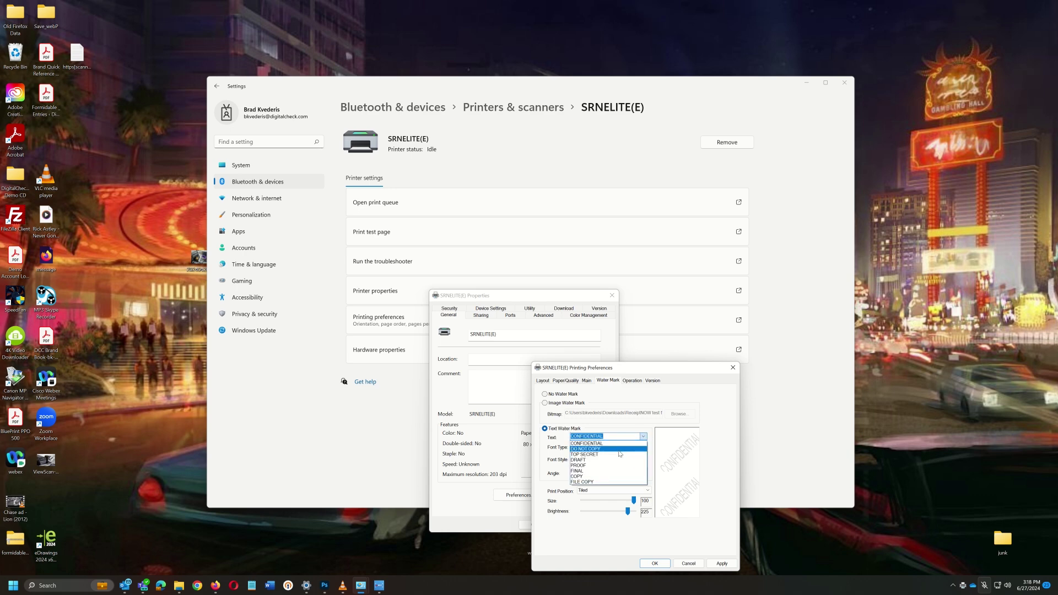
click(638, 444)
click(643, 437)
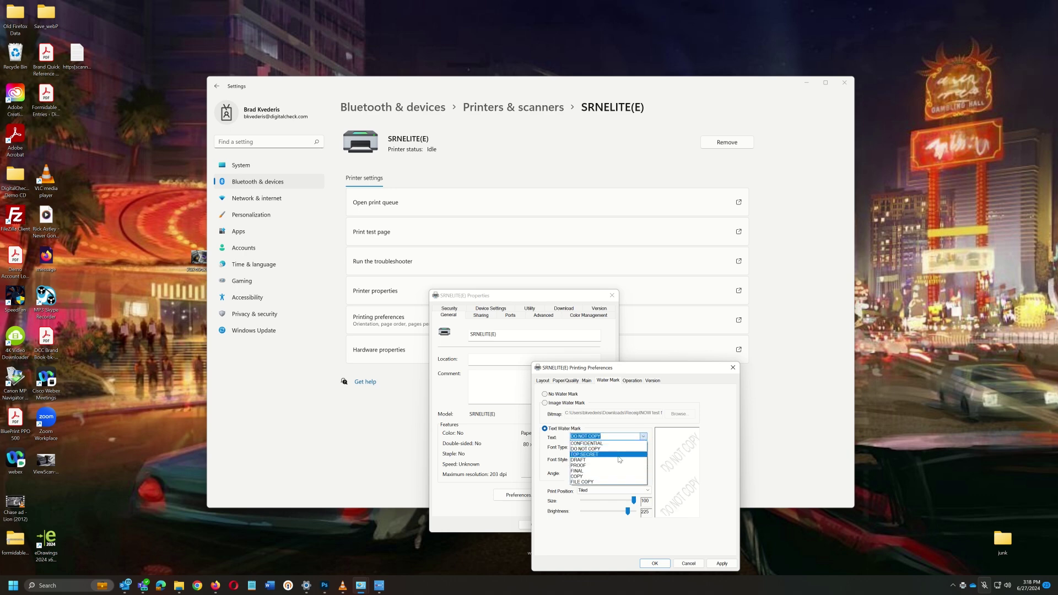
click(619, 455)
Step: Replace the watermark text with AAAAAAAAAA, set angle 315 and brightness 208
drag(621, 436, 552, 433)
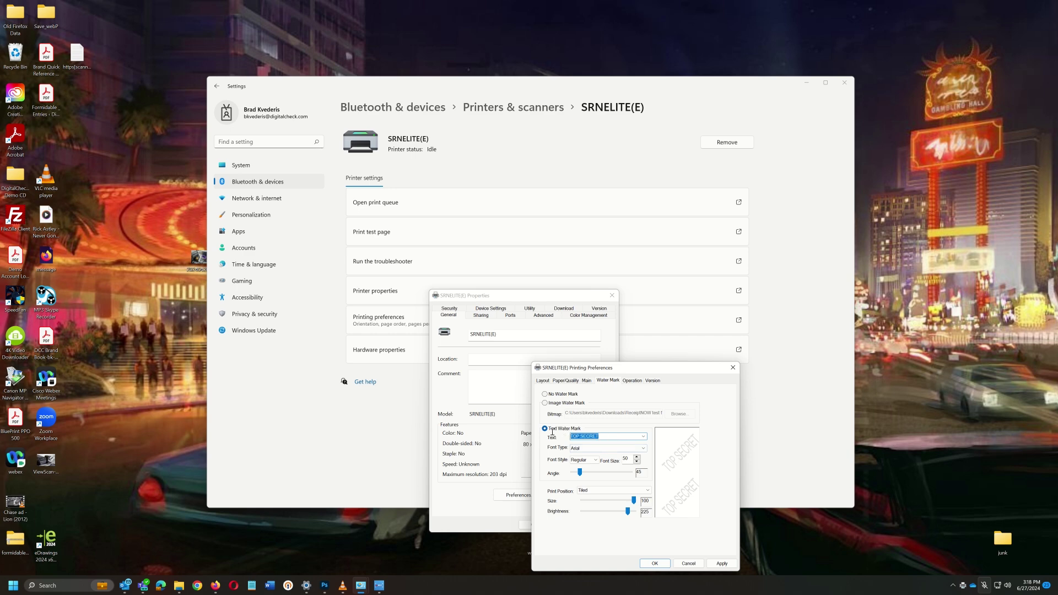
text(AAAAAAAAAA)
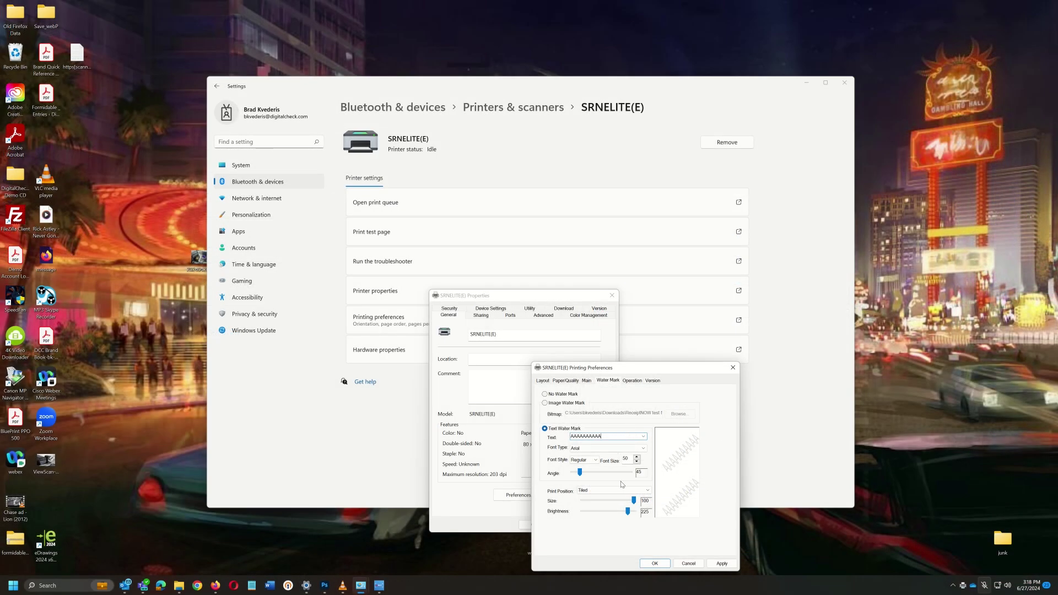
drag(580, 472, 623, 472)
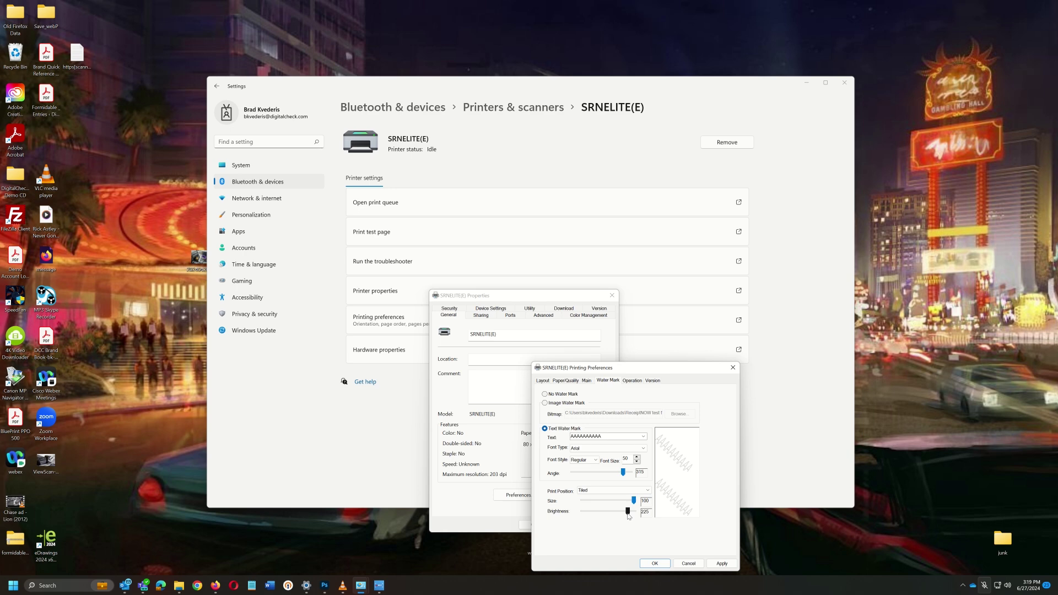
drag(628, 515, 625, 514)
Step: Apply the AAAAAAAAAA text watermark settings and close Printing Preferences with OK
click(716, 562)
click(655, 563)
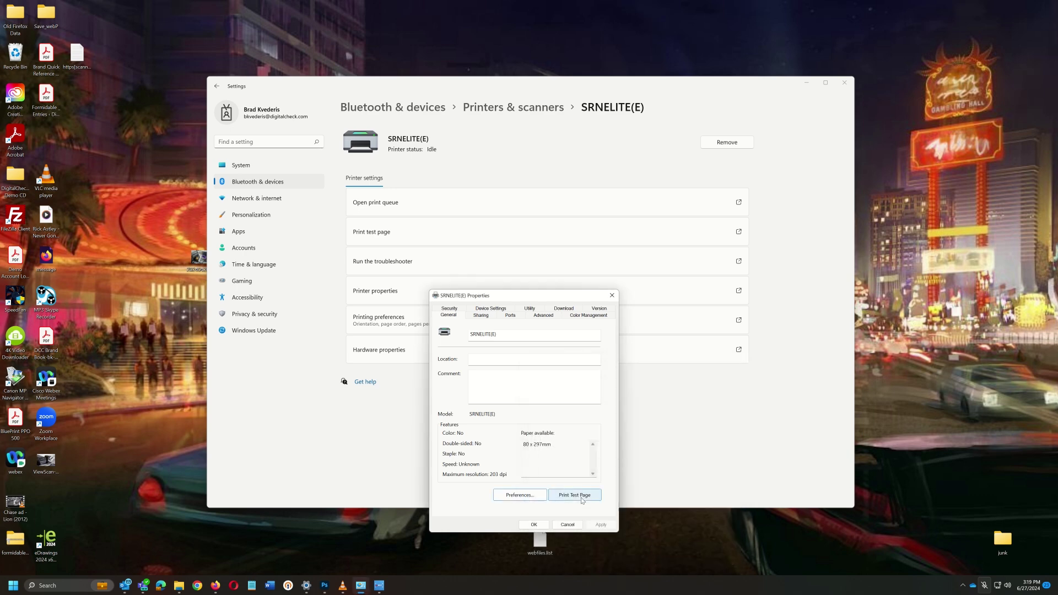